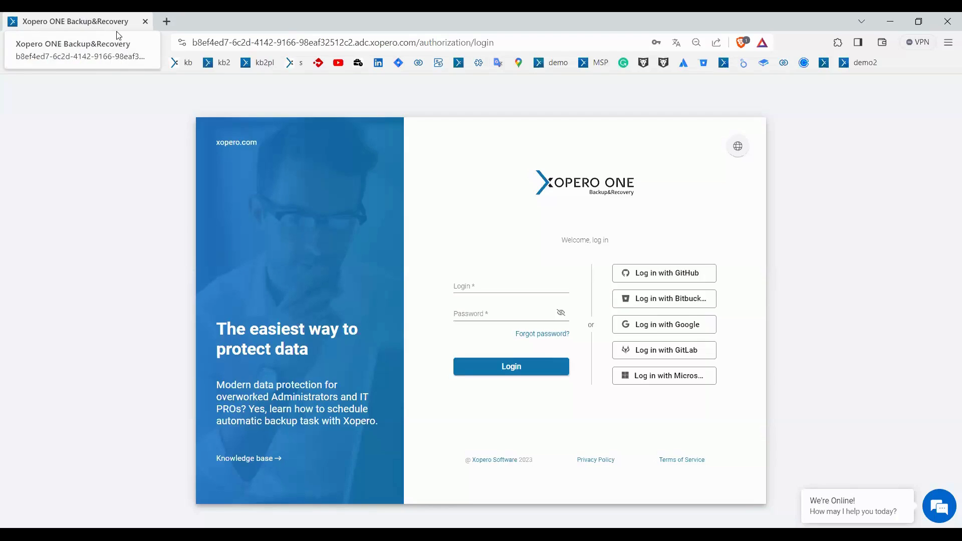
Switch the browser to full screen and log in to the backup management console with the Google option
{"action": "key", "text": "ctrl+l"}
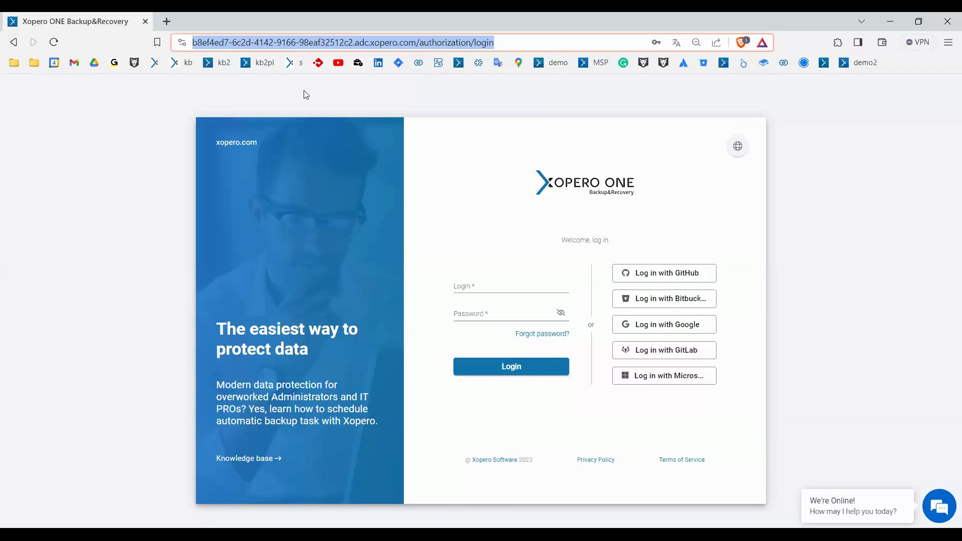
{"action": "left_click", "coordinate": [306, 95]}
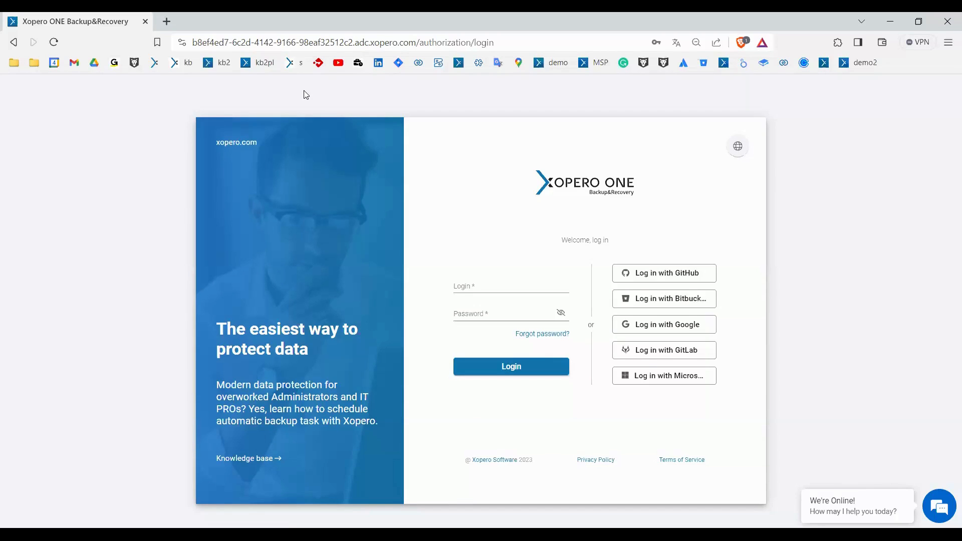
{"action": "key", "text": "F11"}
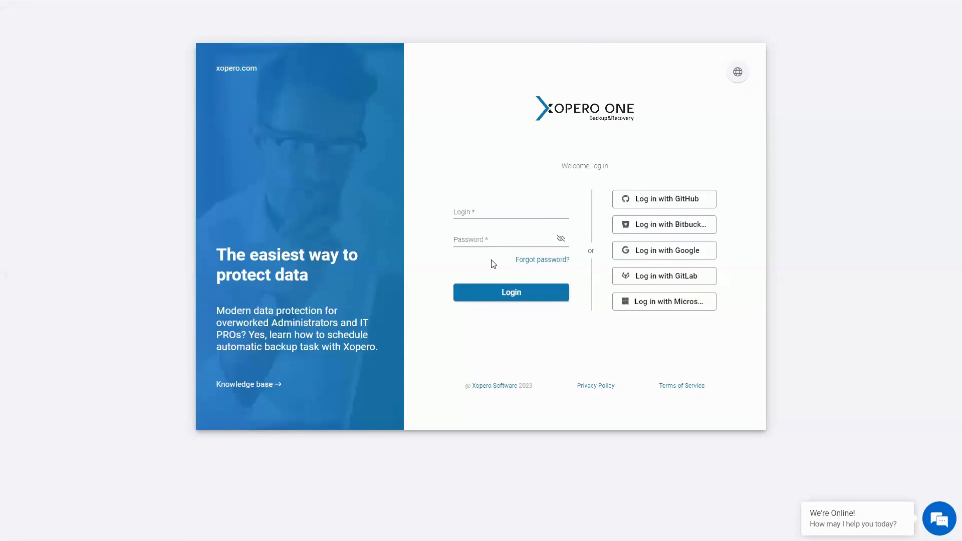
{"action": "left_click", "coordinate": [623, 259]}
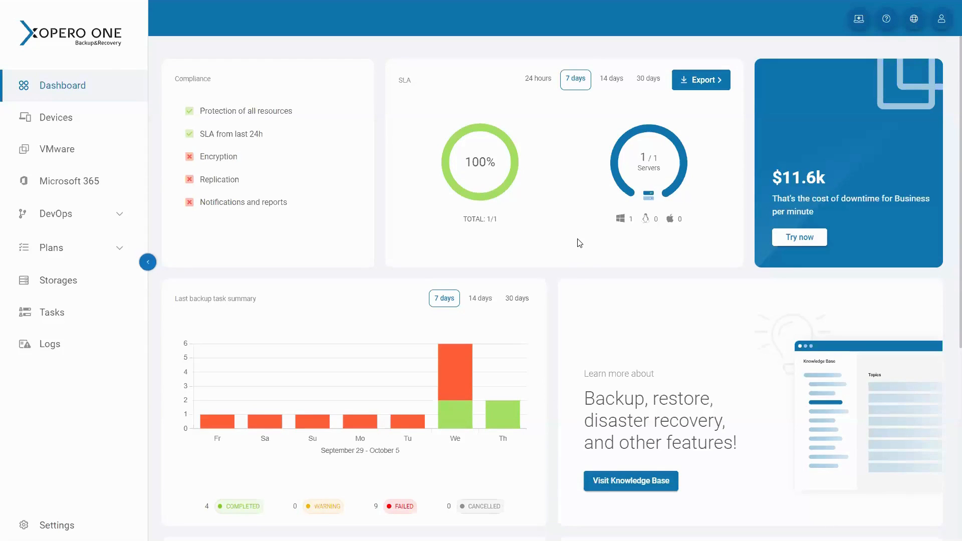
Examine the dashboard's compliance, SLA, backup task summary, latest tasks and recent notifications widgets
{"action": "scroll", "coordinate": [579, 243], "scroll_direction": "down", "scroll_amount": 3}
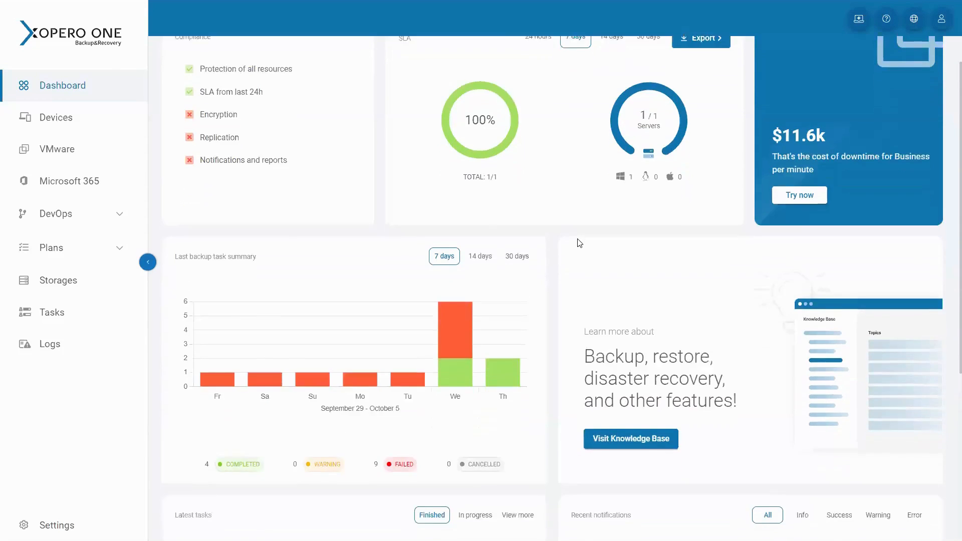
{"action": "scroll", "coordinate": [579, 243], "scroll_direction": "down", "scroll_amount": 3}
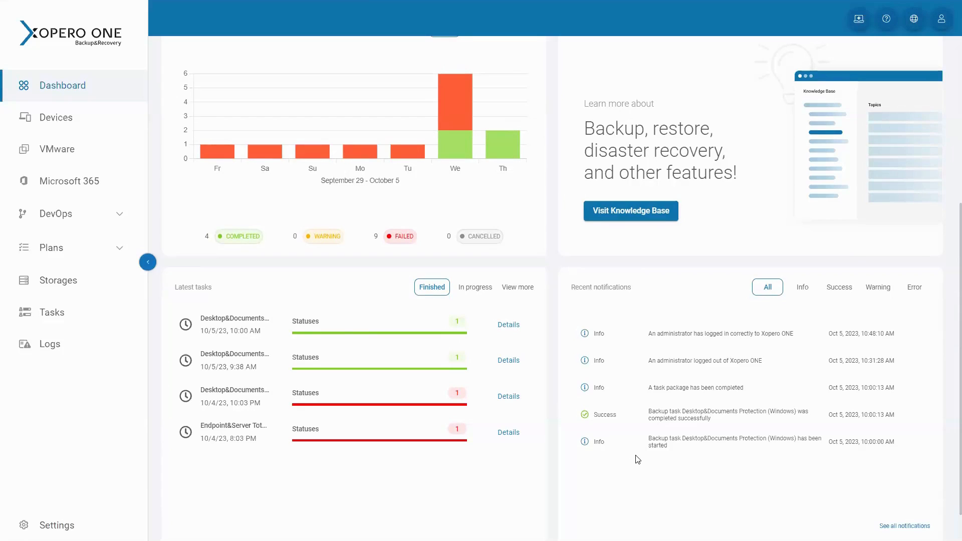
{"action": "left_click_drag", "start_coordinate": [653, 334], "coordinate": [764, 334]}
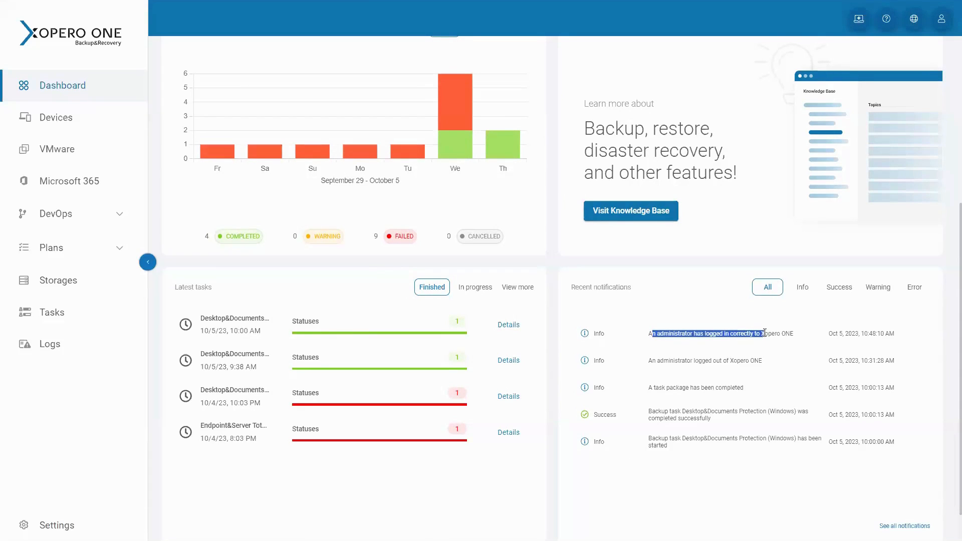
{"action": "left_click", "coordinate": [708, 280]}
{"action": "scroll", "coordinate": [708, 281], "scroll_direction": "up", "scroll_amount": 2}
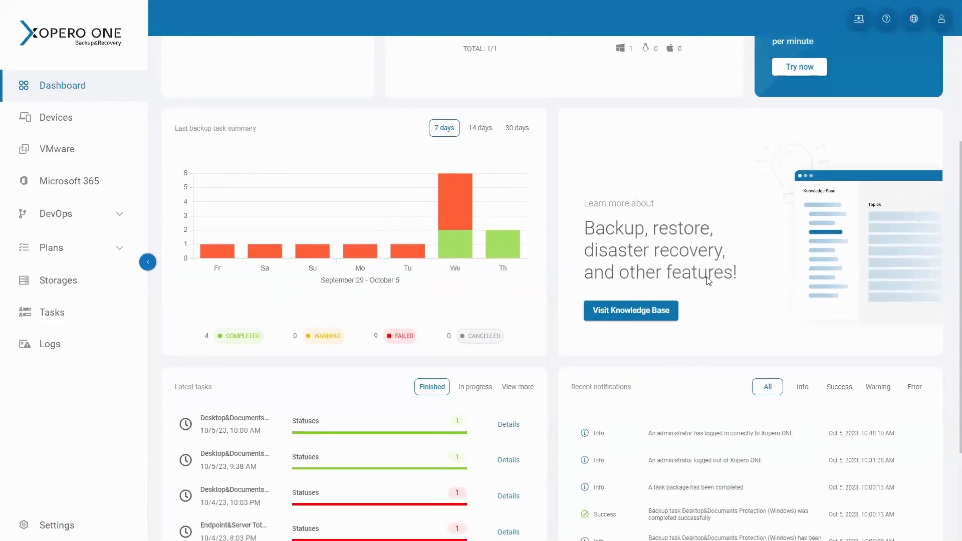
{"action": "scroll", "coordinate": [709, 280], "scroll_direction": "up", "scroll_amount": 1}
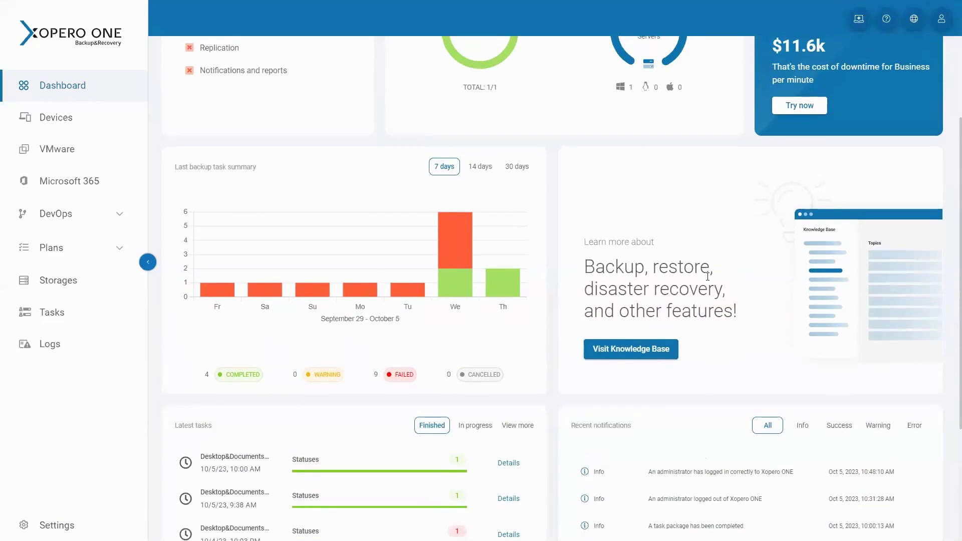
{"action": "scroll", "coordinate": [707, 276], "scroll_direction": "up", "scroll_amount": 1}
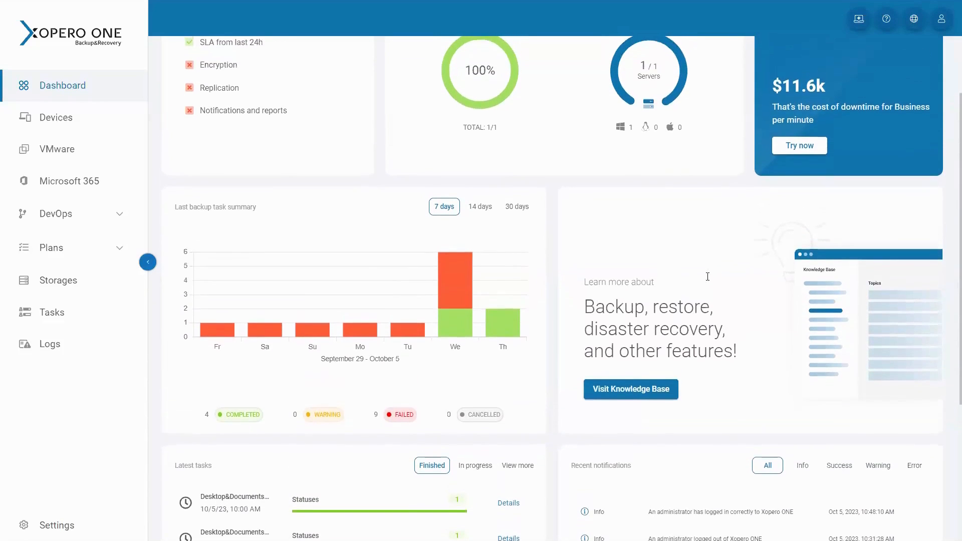
{"action": "scroll", "coordinate": [709, 280], "scroll_direction": "up", "scroll_amount": 1}
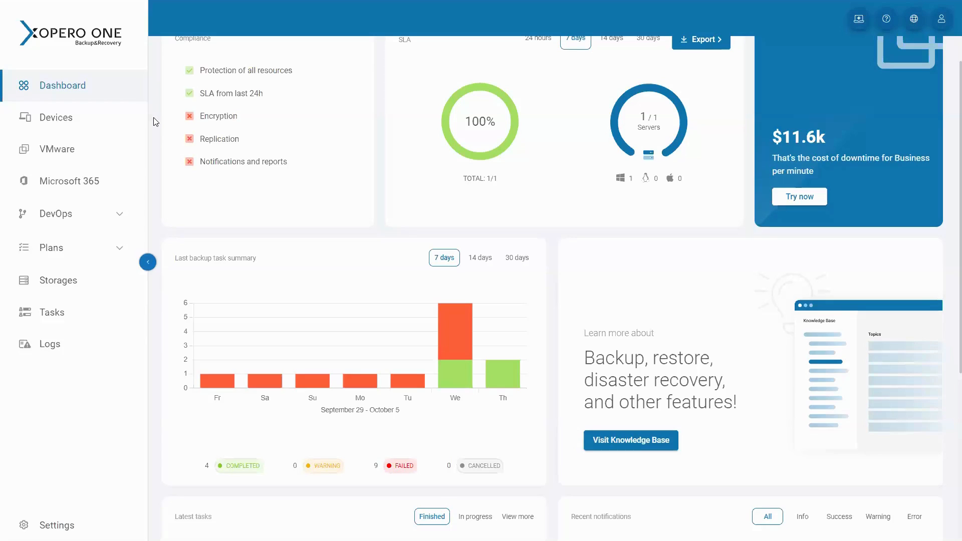
View the list of protected devices and check which additional columns it can show
{"action": "left_click", "coordinate": [103, 129]}
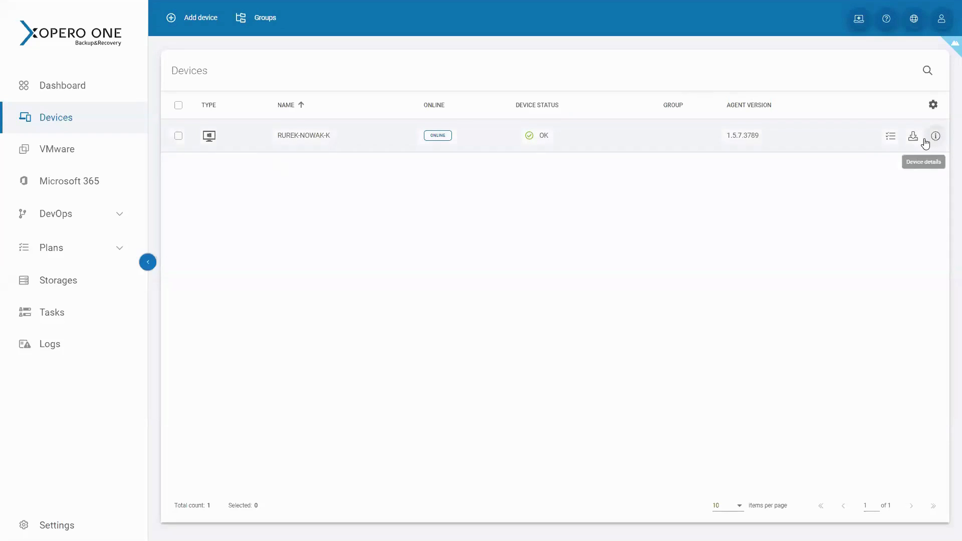
{"action": "left_click", "coordinate": [940, 104]}
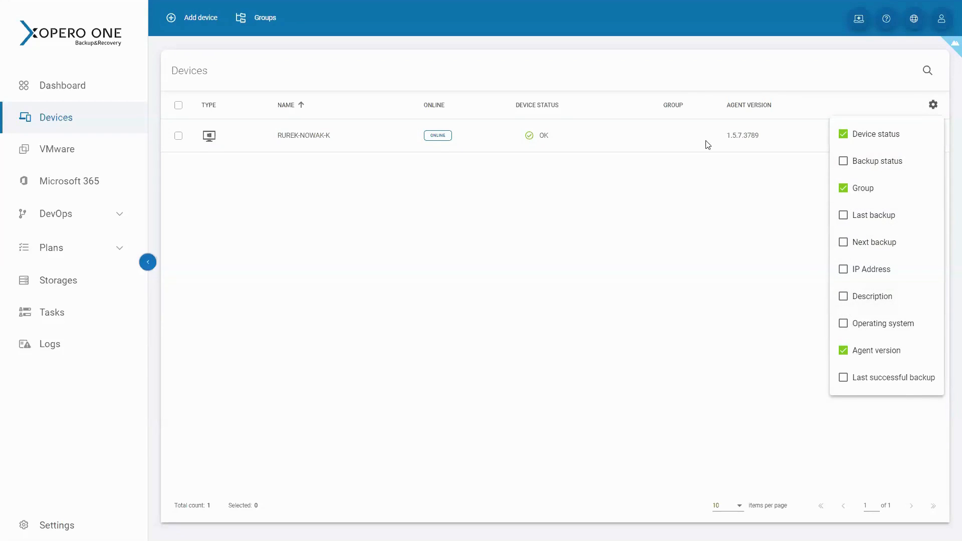
{"action": "left_click", "coordinate": [519, 209]}
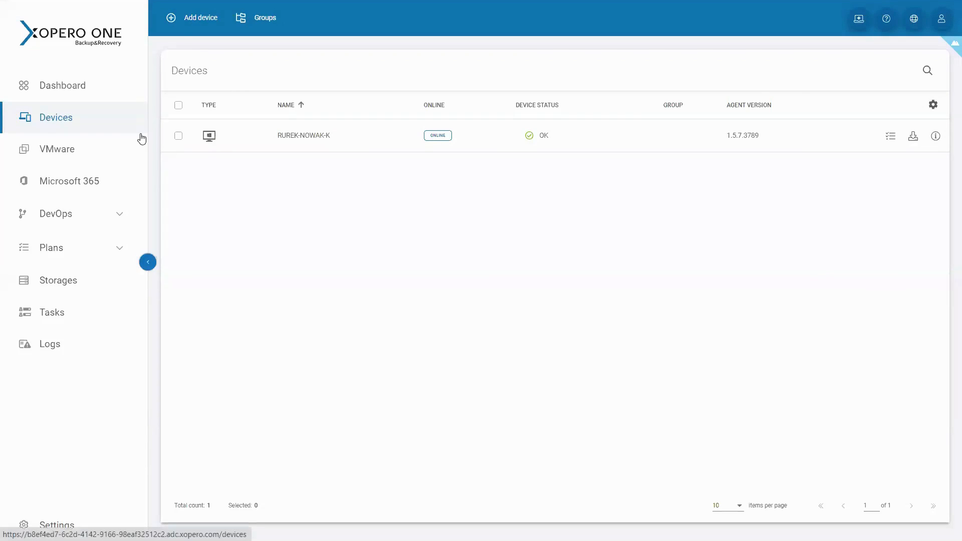
Look through the VMware, Microsoft 365 and DevOps sections, including the Git hosting services that DevOps offers
{"action": "left_click", "coordinate": [128, 152]}
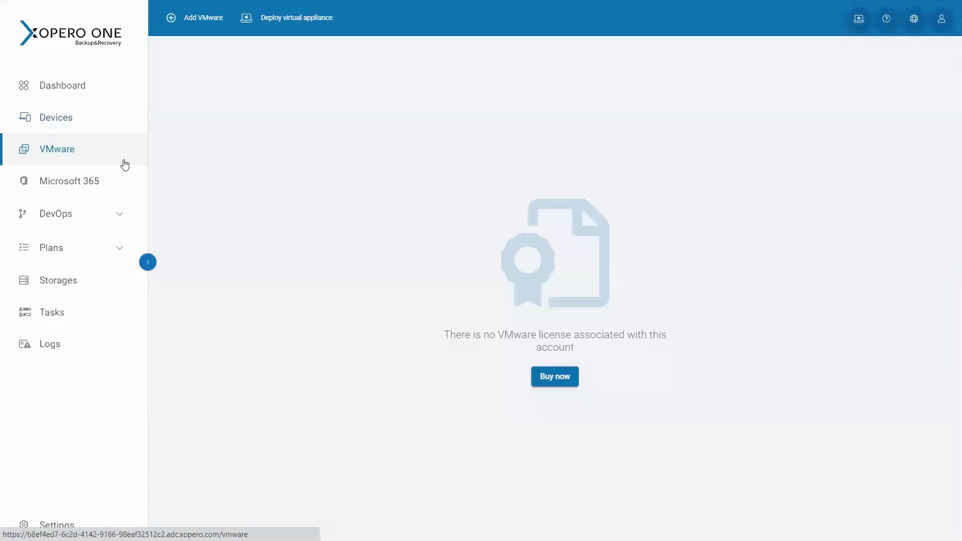
{"action": "left_click", "coordinate": [118, 182]}
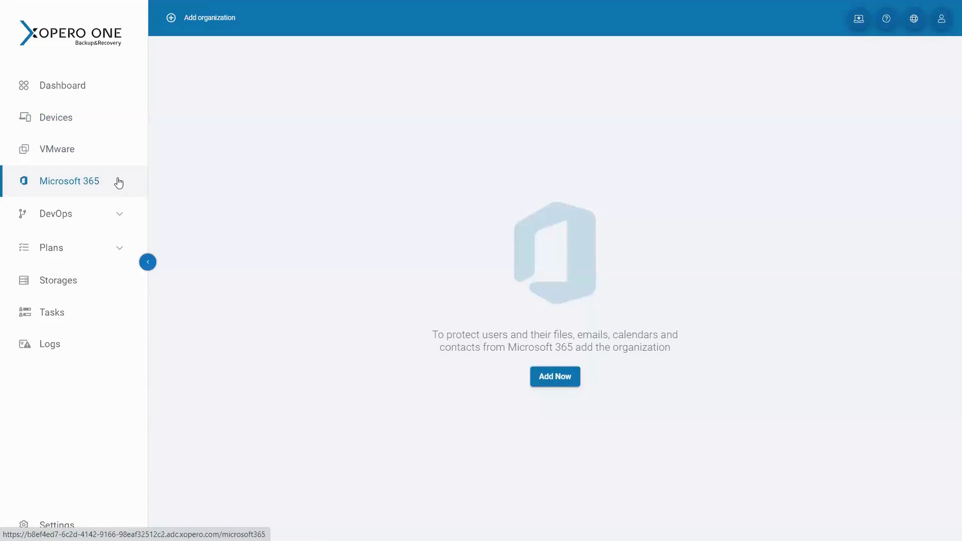
{"action": "left_click", "coordinate": [93, 213]}
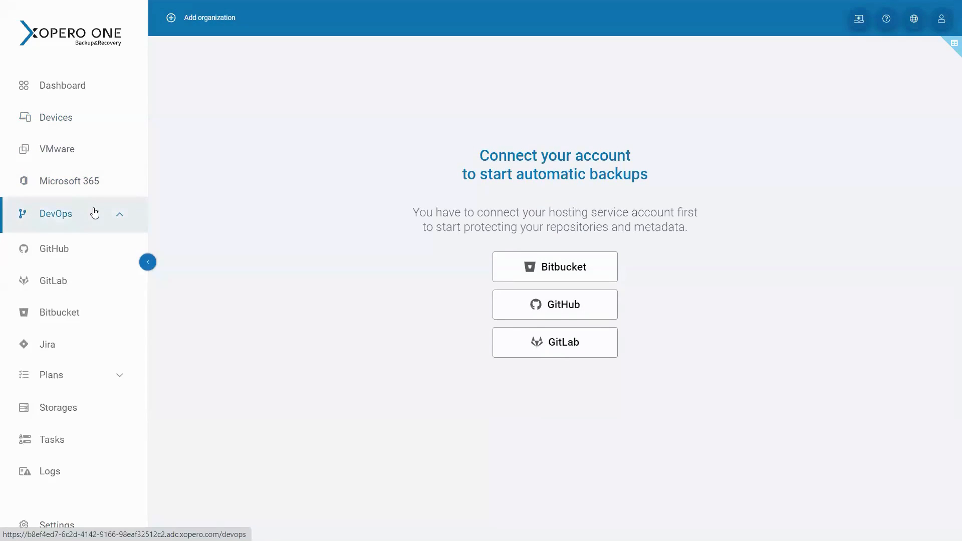
{"action": "left_click", "coordinate": [94, 212]}
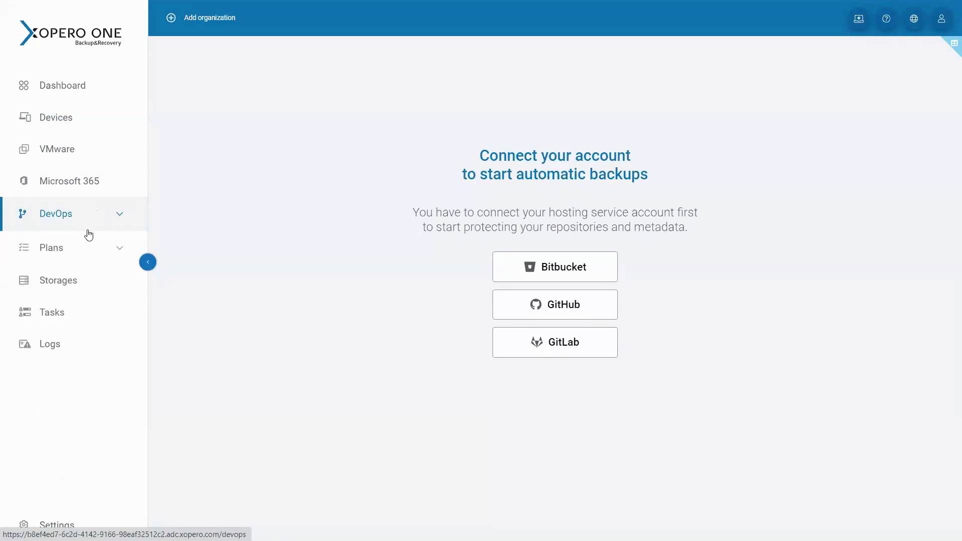
Start a new backup plan and set its backup type to File-level
{"action": "left_click", "coordinate": [84, 255]}
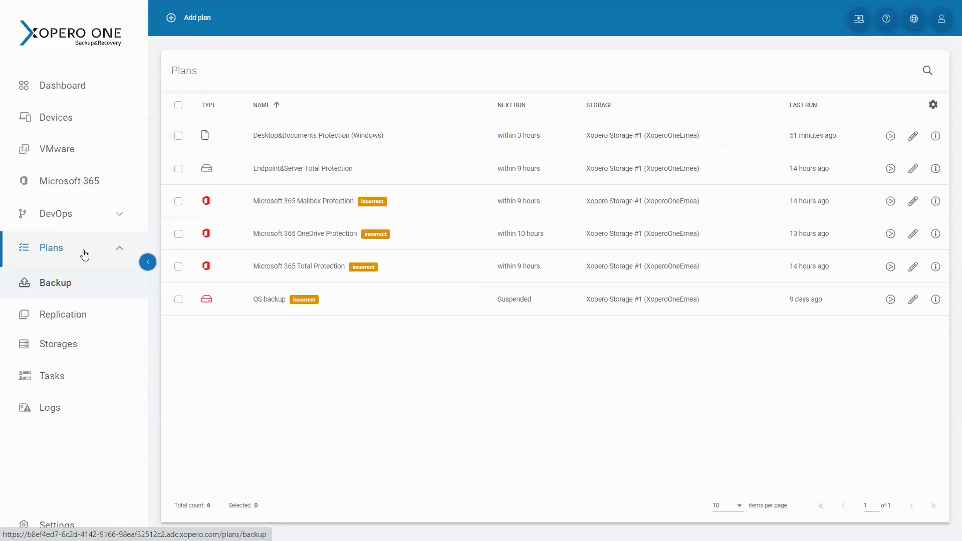
{"action": "left_click", "coordinate": [162, 33]}
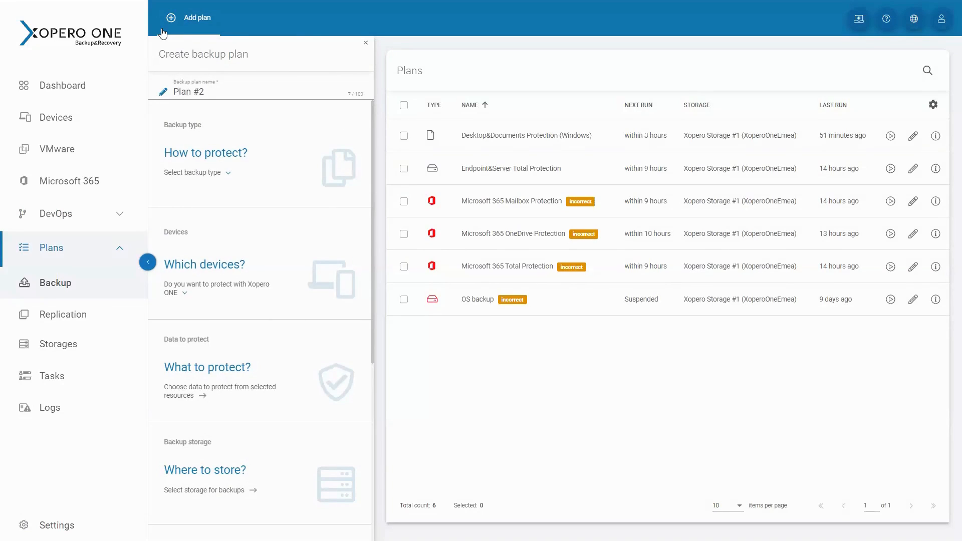
{"action": "left_click", "coordinate": [272, 166]}
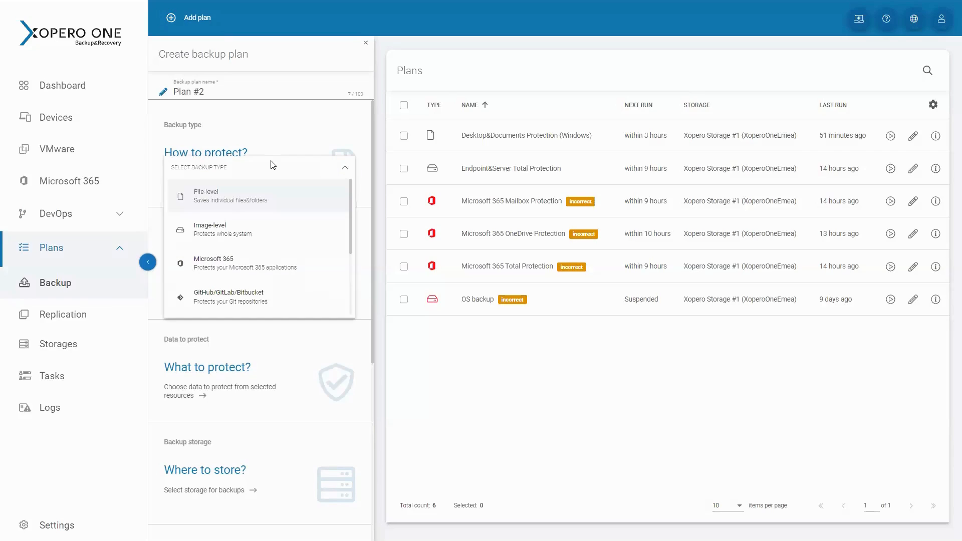
{"action": "left_click", "coordinate": [281, 196]}
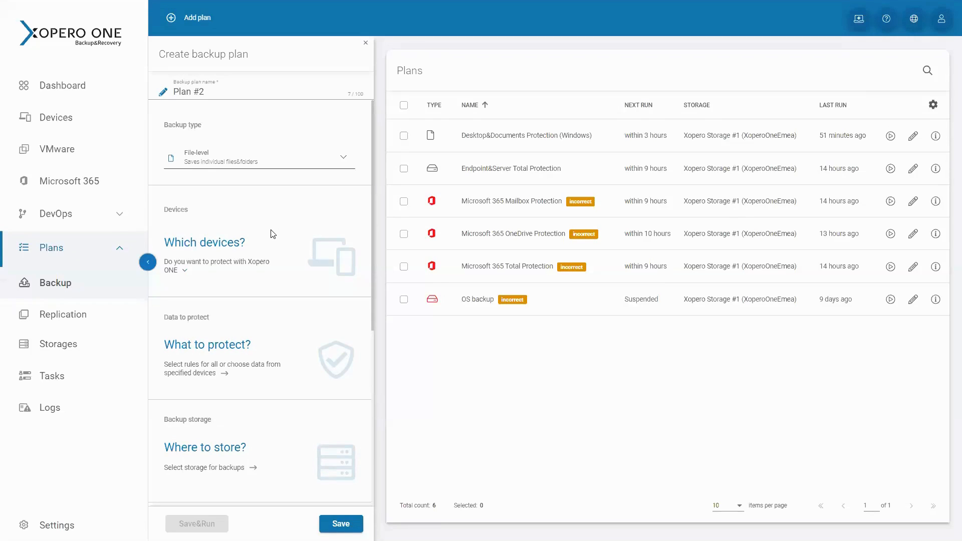
Assign the listed Windows computer to the plan by selecting individual devices, and apply the selection
{"action": "left_click", "coordinate": [232, 256]}
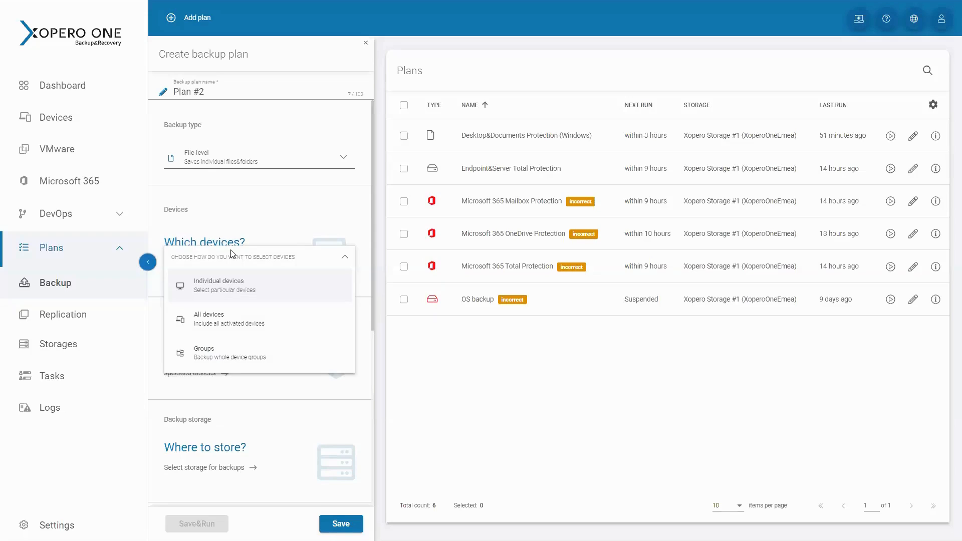
{"action": "left_click", "coordinate": [231, 291]}
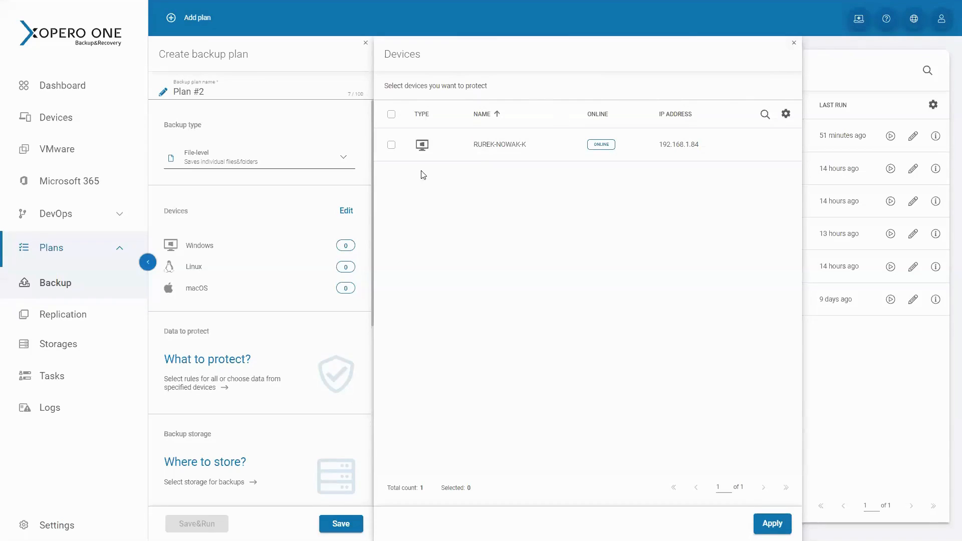
{"action": "left_click", "coordinate": [391, 147]}
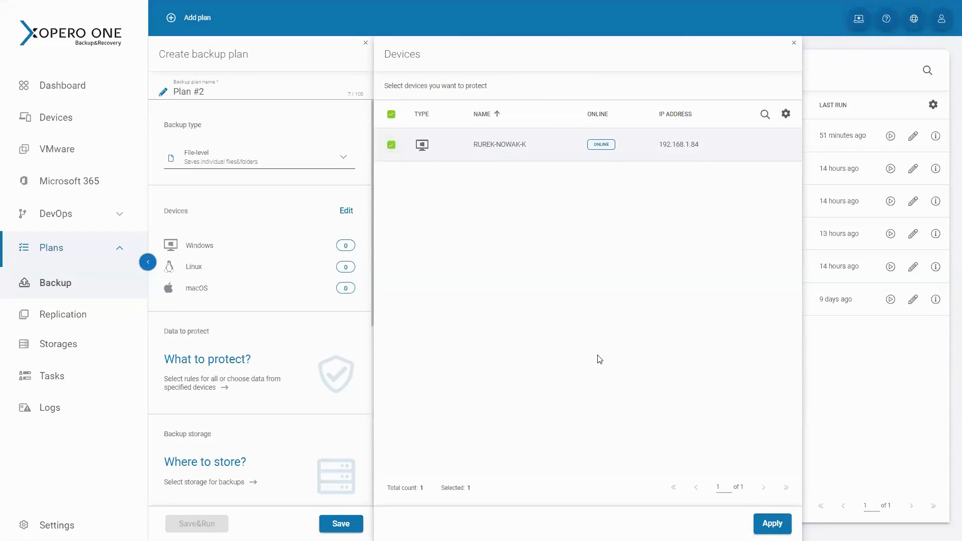
{"action": "left_click", "coordinate": [761, 525]}
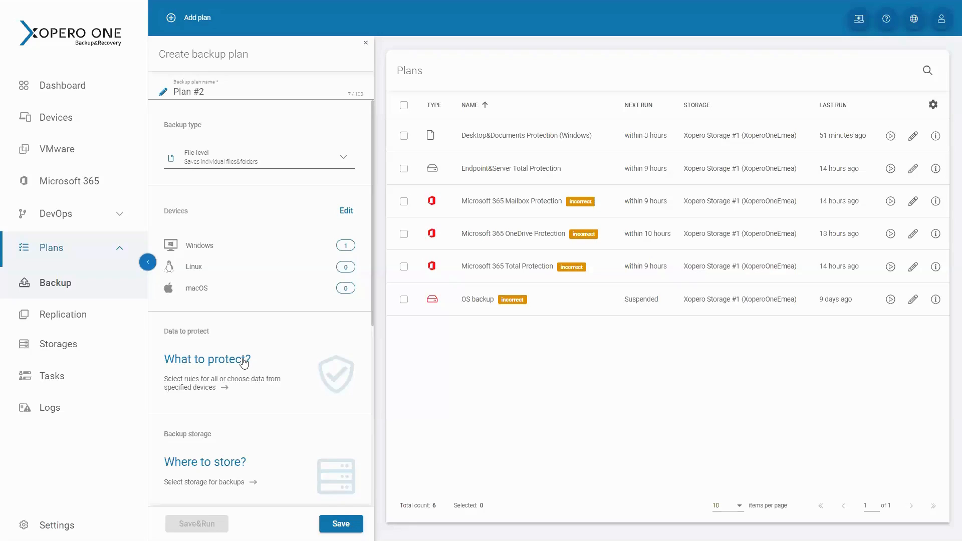
Configure the plan's data to protect with global rules for all devices instead of items selected from each device
{"action": "scroll", "coordinate": [244, 362], "scroll_direction": "down", "scroll_amount": 1}
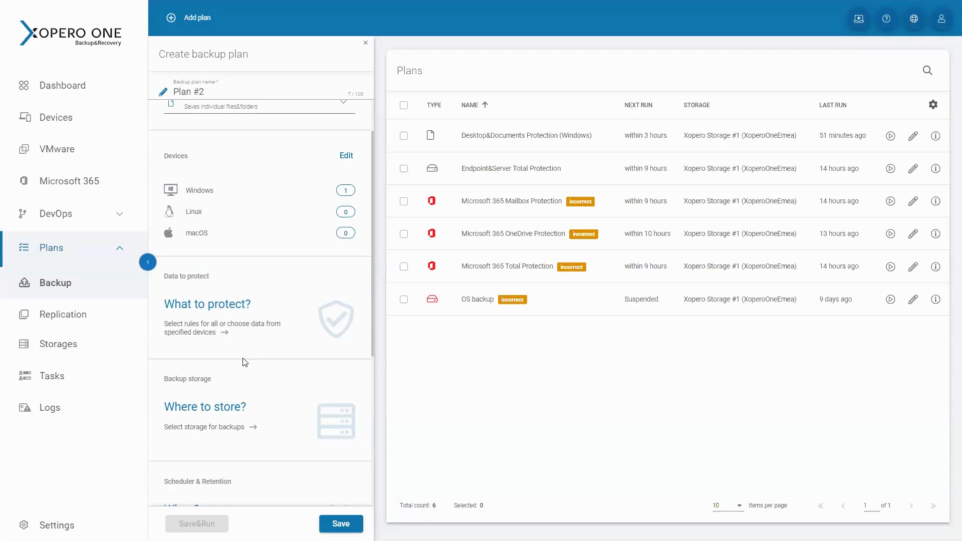
{"action": "left_click", "coordinate": [243, 318]}
{"action": "left_click", "coordinate": [467, 208]}
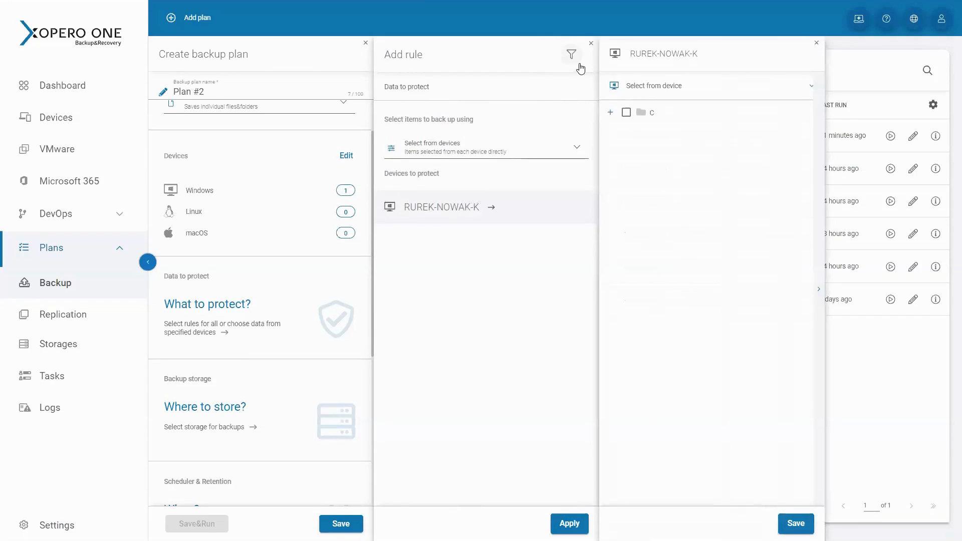
{"action": "left_click", "coordinate": [503, 155]}
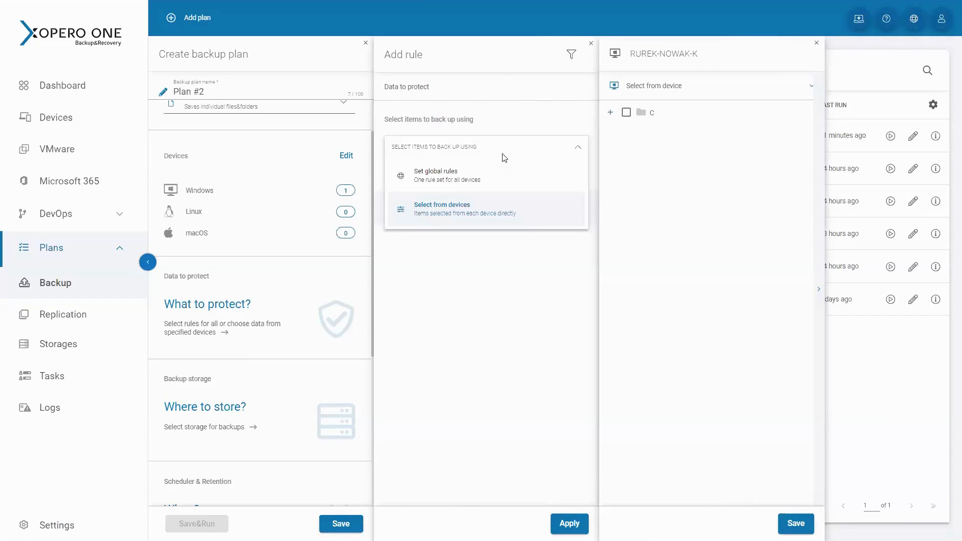
{"action": "left_click", "coordinate": [500, 181]}
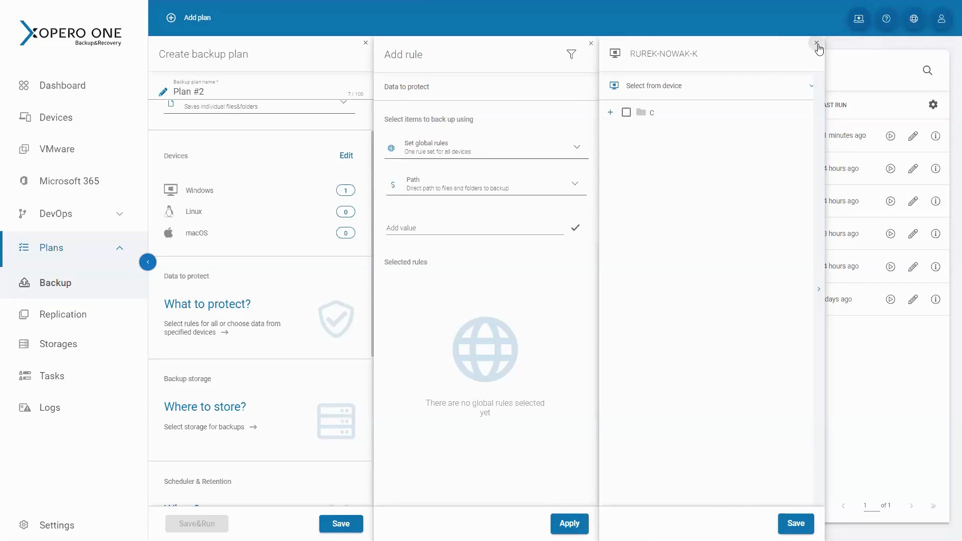
{"action": "left_click", "coordinate": [816, 44]}
Add a global rule of type Xopero variable with the variable USERS_DESKTOP
{"action": "left_click", "coordinate": [510, 194]}
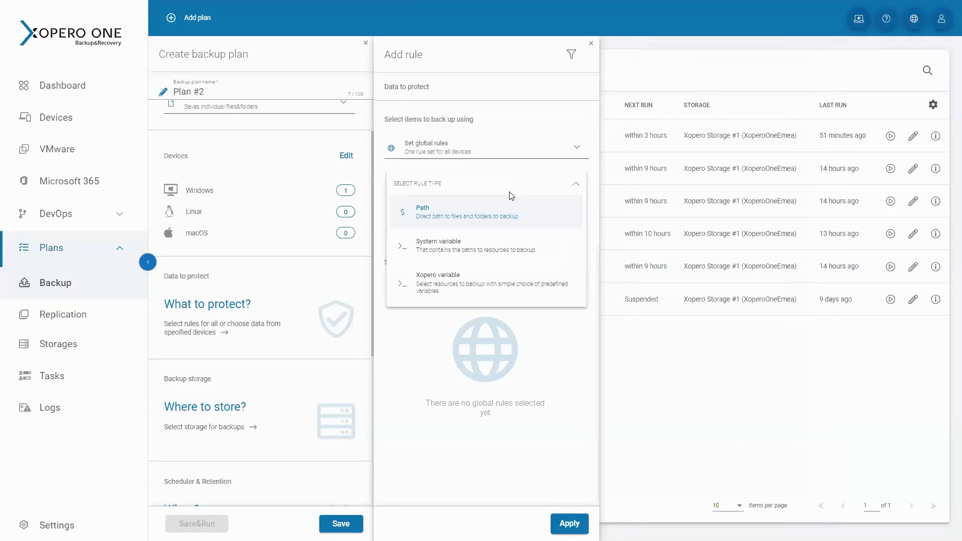
{"action": "left_click", "coordinate": [494, 290]}
{"action": "left_click", "coordinate": [500, 234]}
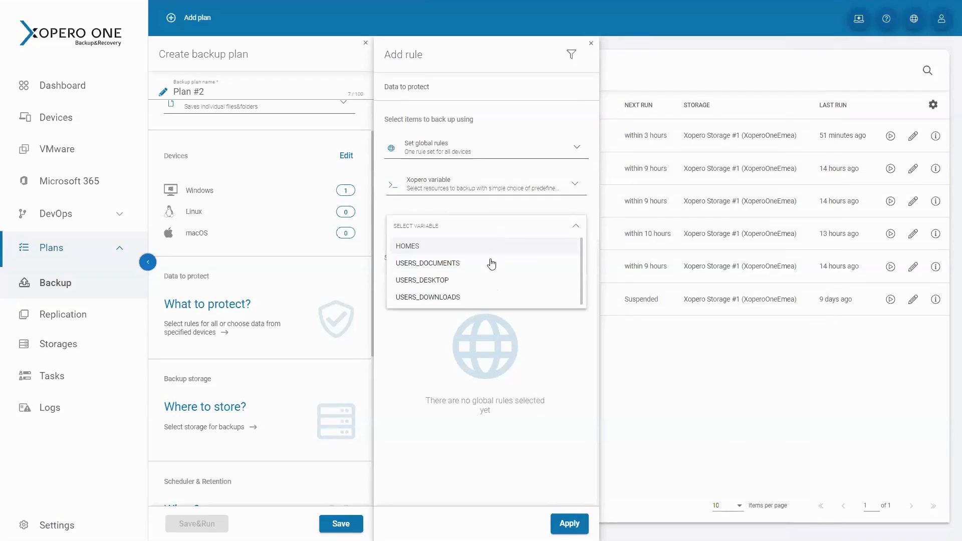
{"action": "left_click", "coordinate": [485, 282]}
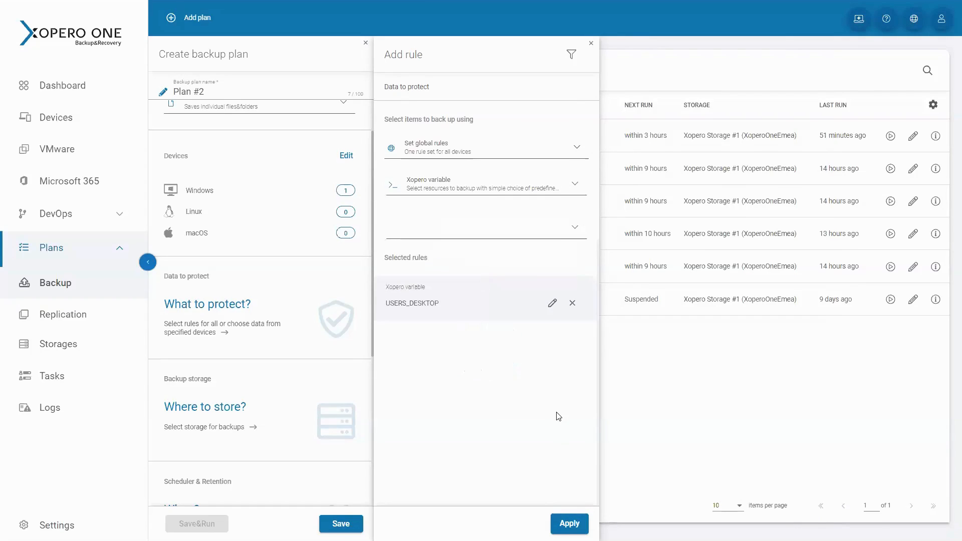
Add a filter excluding .mp3 files from the backup, and apply both the filter and the data rule
{"action": "left_click", "coordinate": [572, 56]}
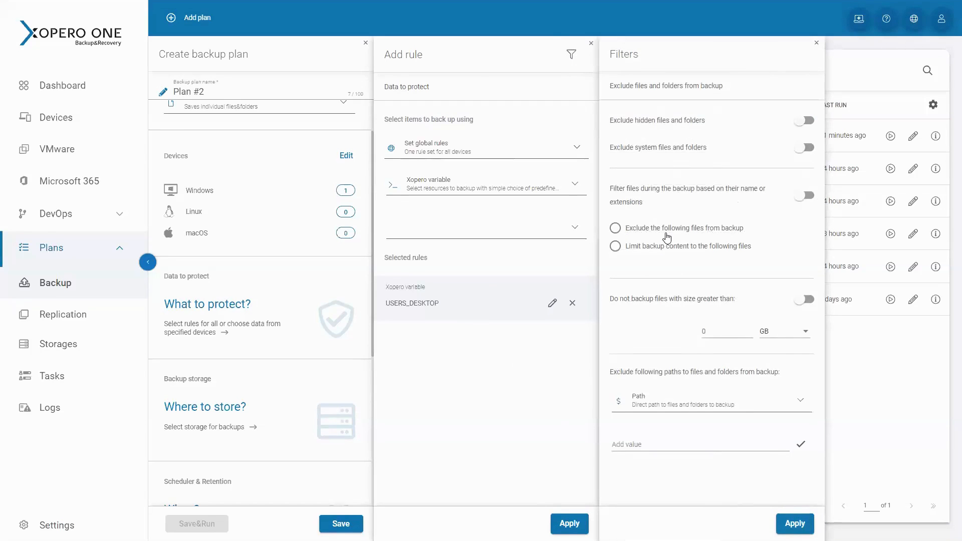
{"action": "left_click", "coordinate": [667, 234]}
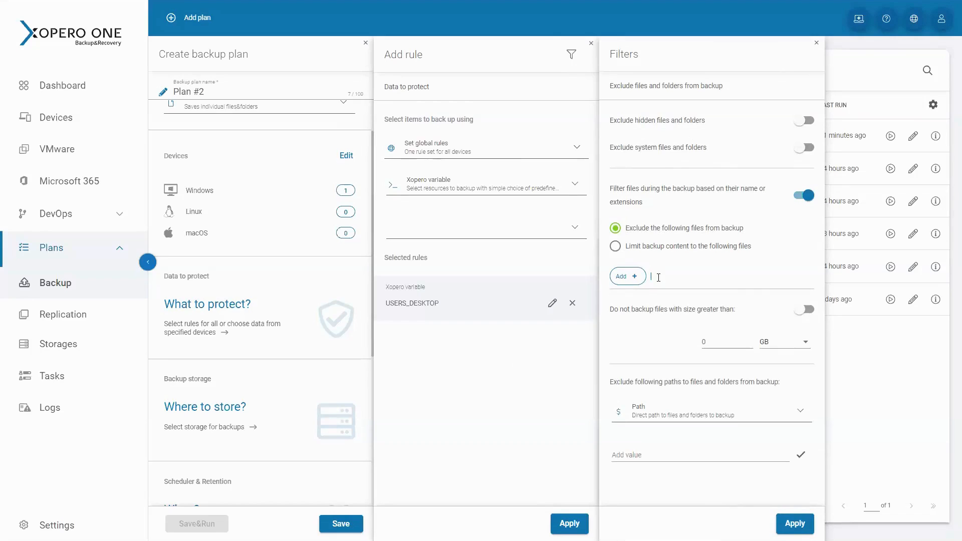
{"action": "left_click", "coordinate": [658, 278]}
{"action": "type", "text": ".mp3"}
{"action": "key", "text": "Return"}
{"action": "left_click", "coordinate": [791, 523]}
{"action": "left_click", "coordinate": [568, 524]}
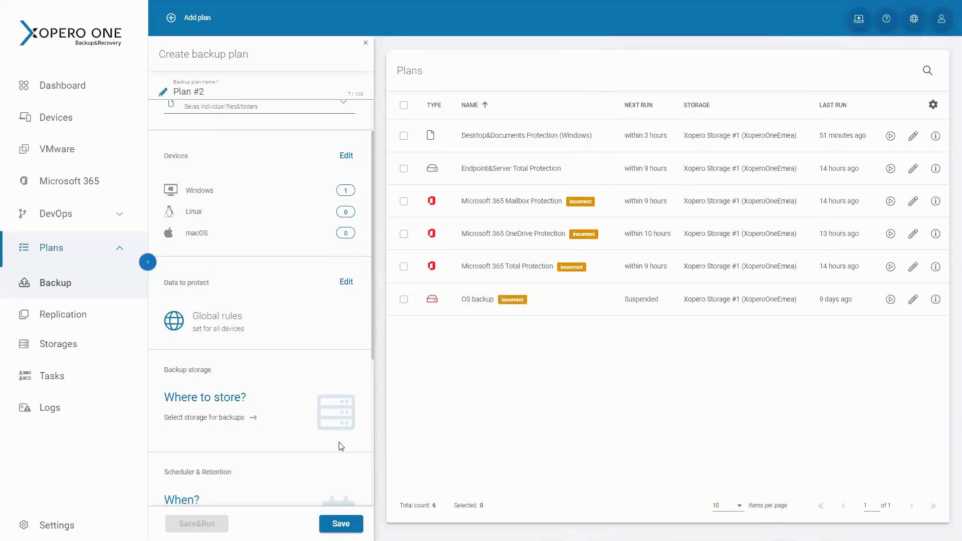
Examine the storage types available when adding a new backup storage for the plan
{"action": "left_click", "coordinate": [311, 426]}
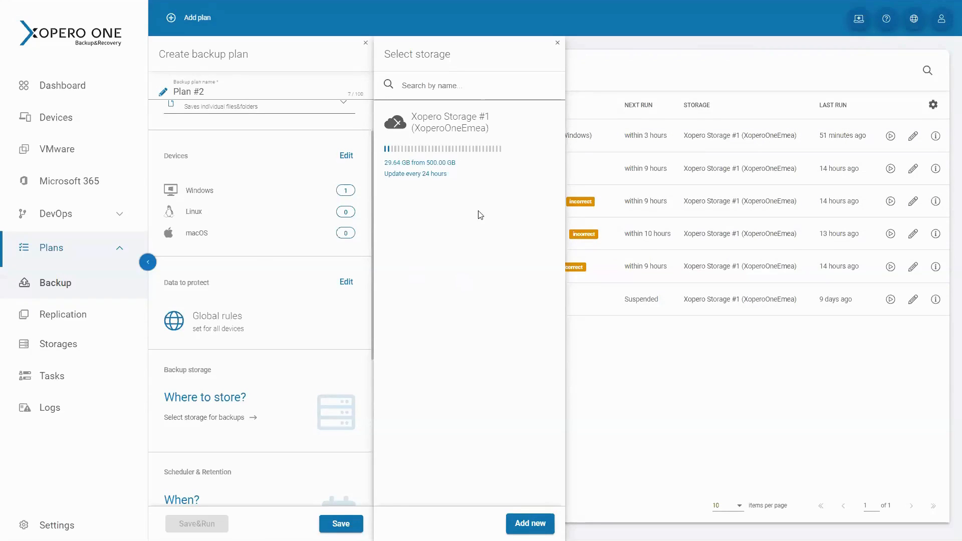
{"action": "left_click", "coordinate": [524, 528]}
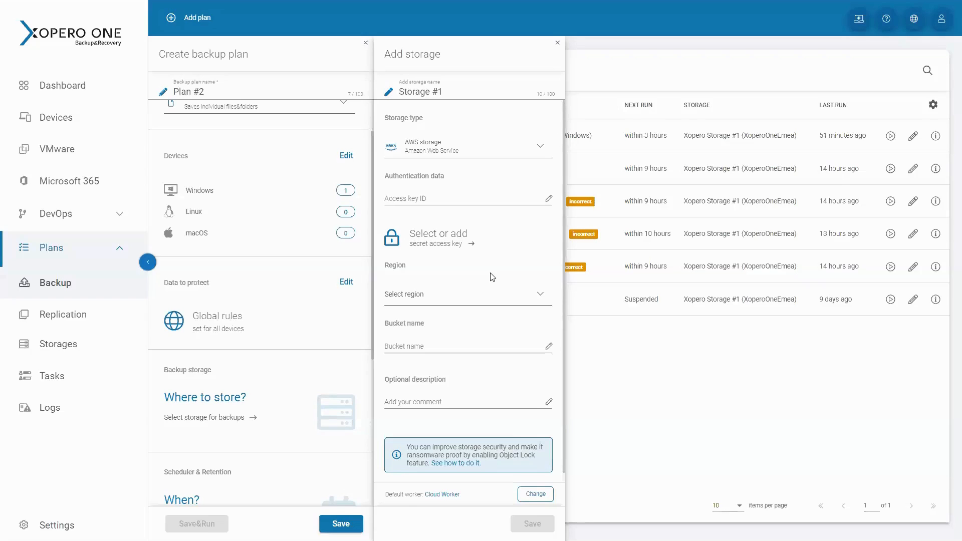
{"action": "left_click", "coordinate": [529, 146]}
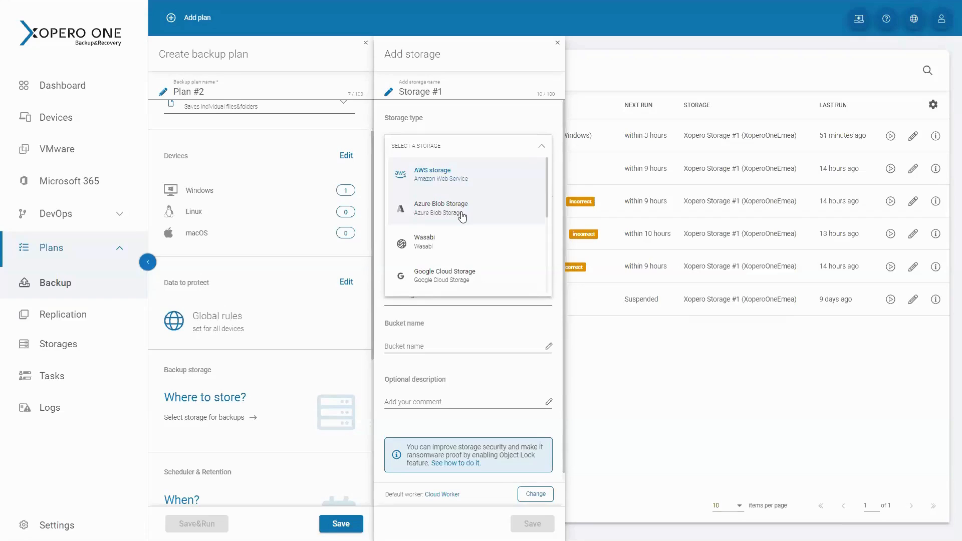
{"action": "scroll", "coordinate": [462, 217], "scroll_direction": "down", "scroll_amount": 3}
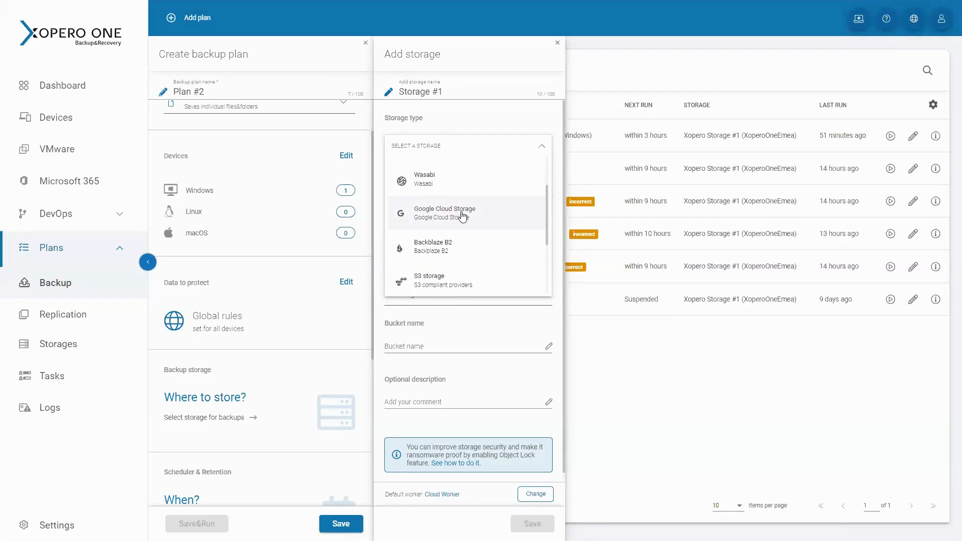
{"action": "scroll", "coordinate": [476, 245], "scroll_direction": "down", "scroll_amount": 3}
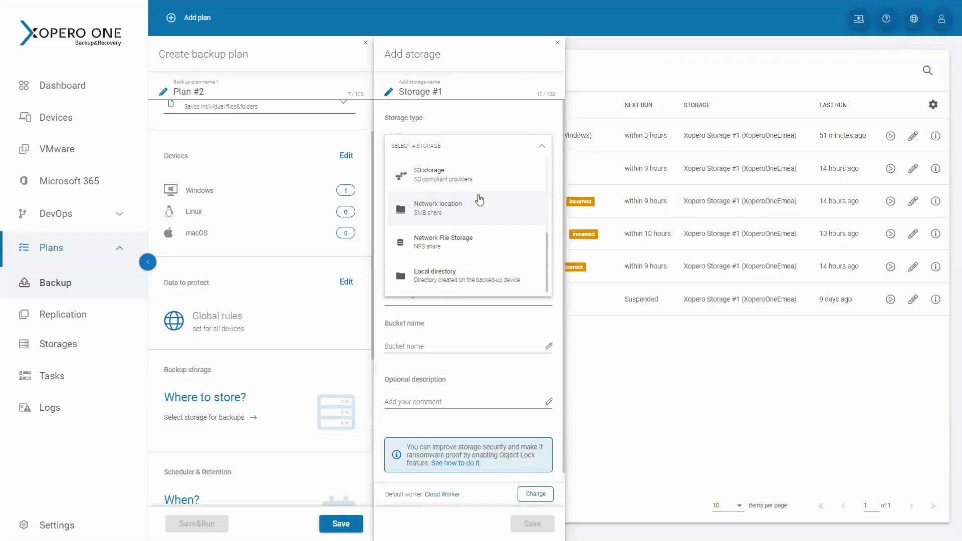
{"action": "left_click", "coordinate": [533, 123]}
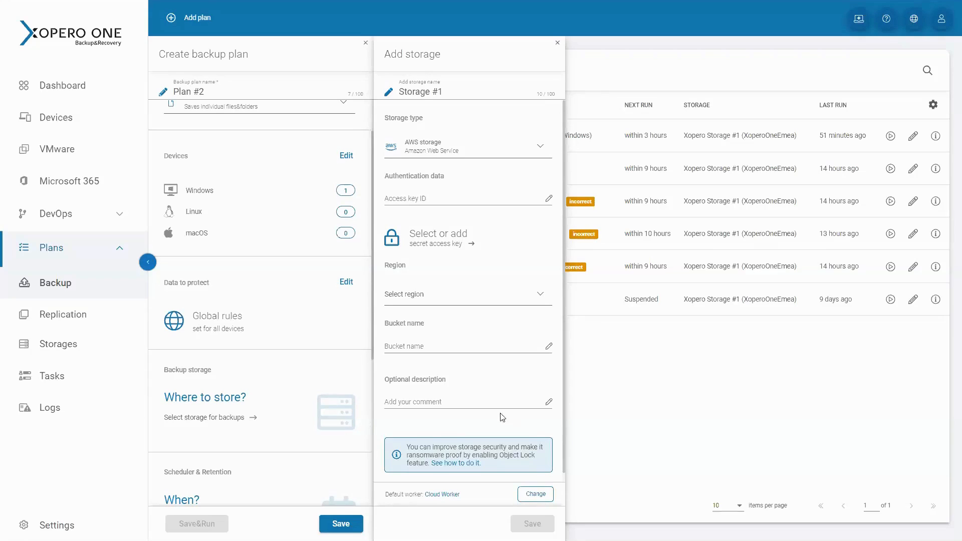
Choose the GFS rotation schedule for the plan and include the full, differential and incremental copies
{"action": "scroll", "coordinate": [325, 367], "scroll_direction": "down", "scroll_amount": 2}
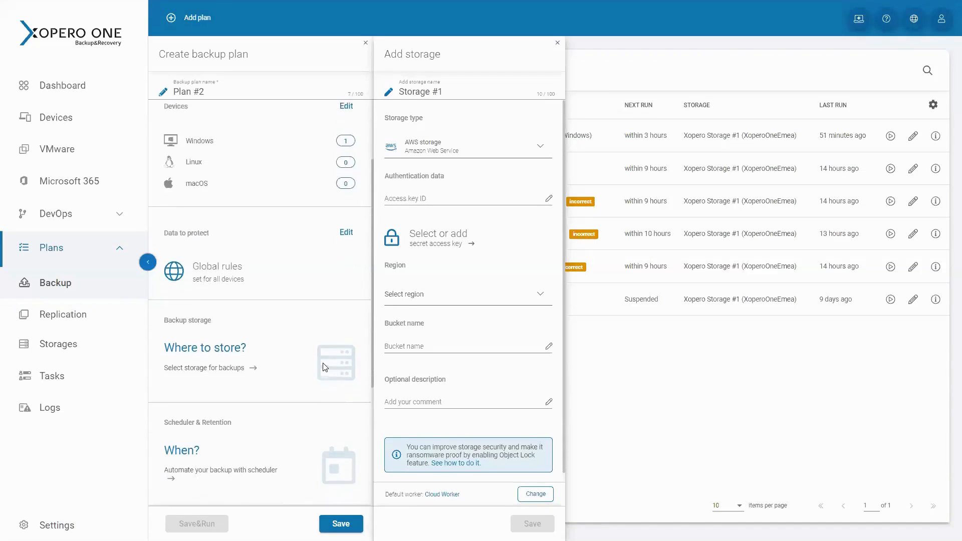
{"action": "scroll", "coordinate": [341, 306], "scroll_direction": "down", "scroll_amount": 2}
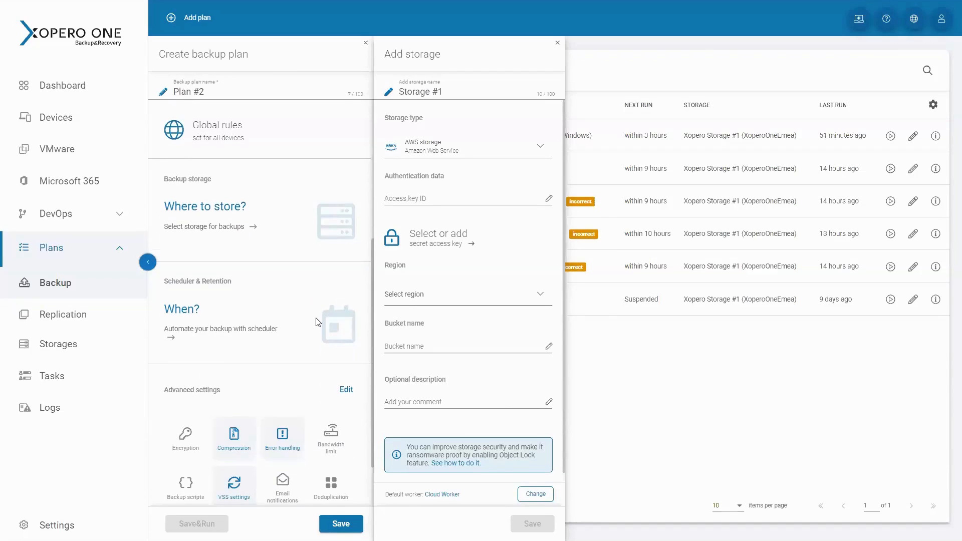
{"action": "left_click", "coordinate": [318, 321]}
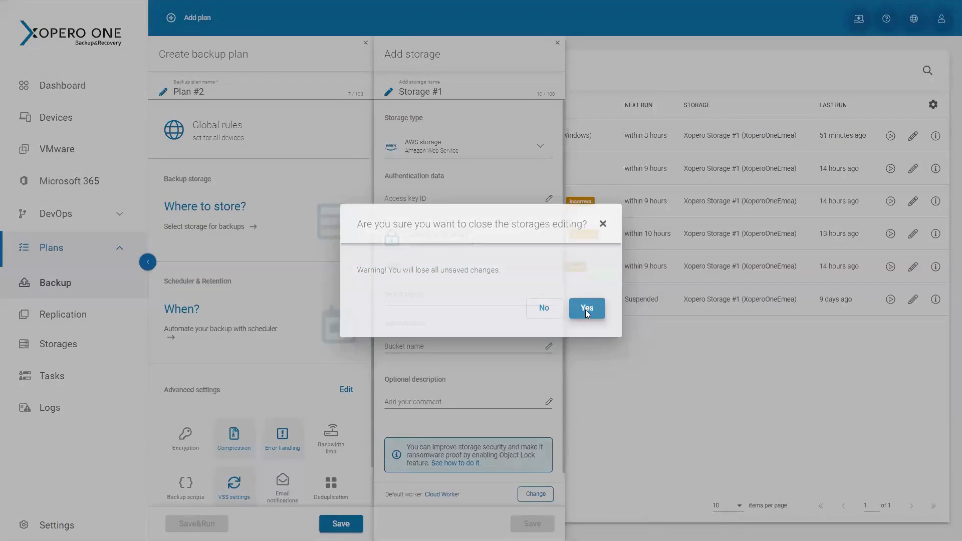
{"action": "left_click", "coordinate": [586, 311]}
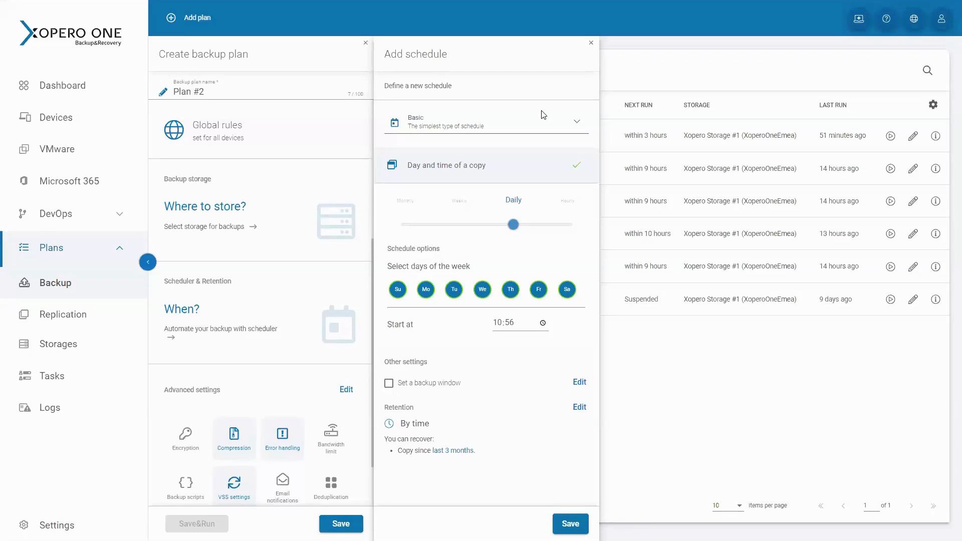
{"action": "left_click", "coordinate": [544, 125]}
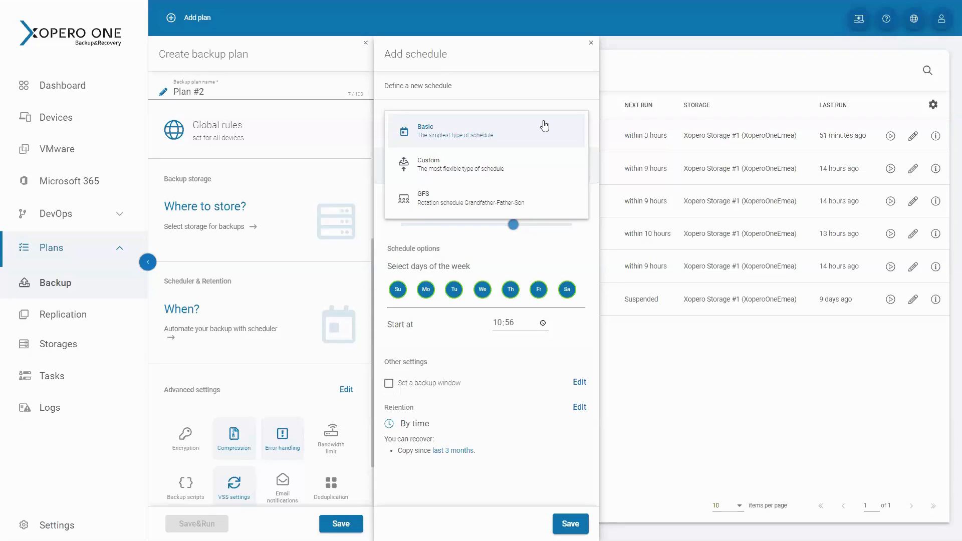
{"action": "left_click", "coordinate": [529, 195]}
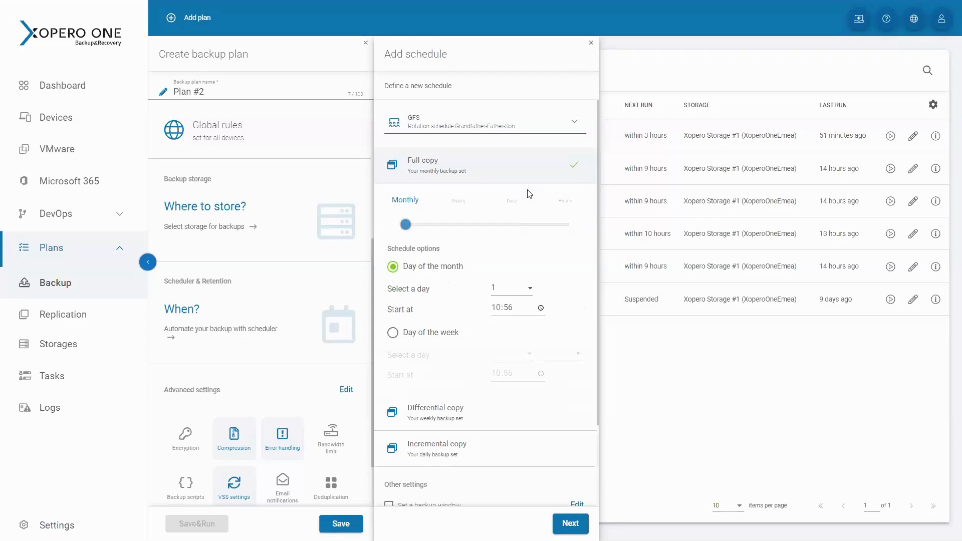
{"action": "left_click", "coordinate": [496, 173]}
{"action": "left_click", "coordinate": [497, 211]}
{"action": "left_click", "coordinate": [496, 211]}
{"action": "left_click", "coordinate": [484, 249]}
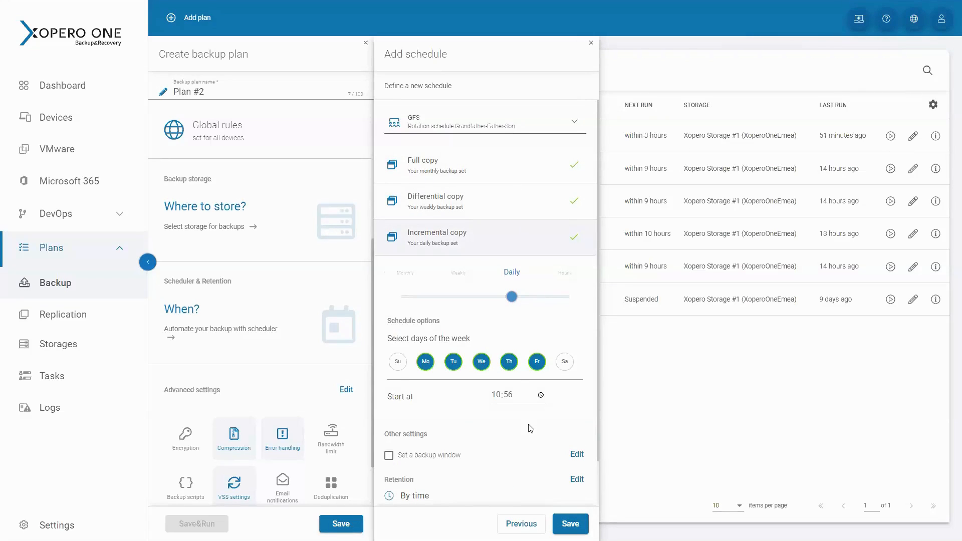
Try retention periods of 12 months for full copies and 1 week for incremental copies, and leave the retention policy without applying them
{"action": "scroll", "coordinate": [530, 427], "scroll_direction": "down", "scroll_amount": 1}
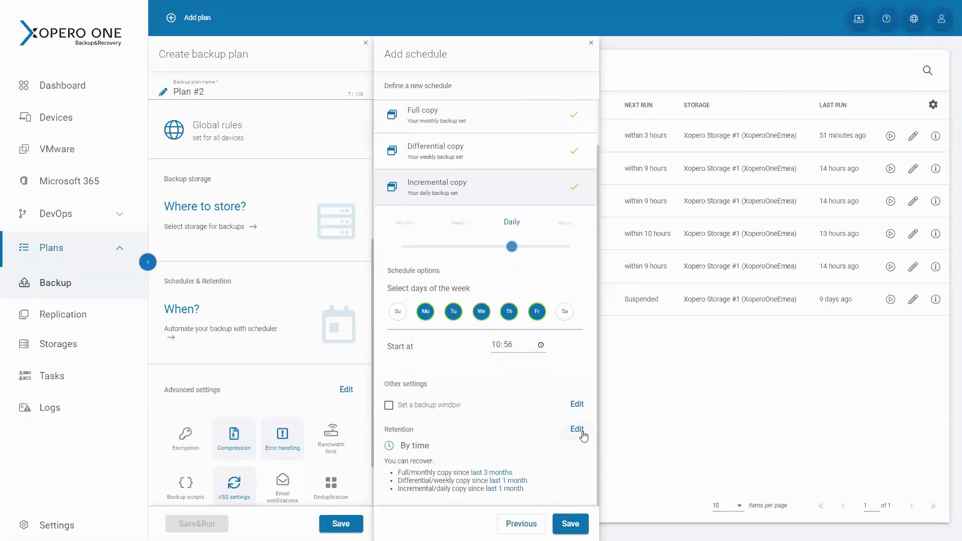
{"action": "left_click", "coordinate": [582, 432]}
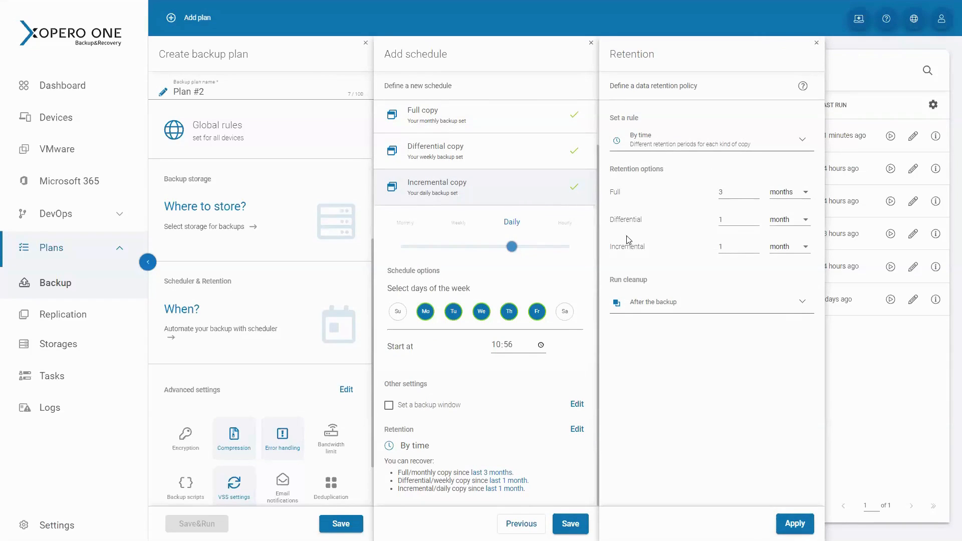
{"action": "double_click", "coordinate": [756, 190]}
{"action": "left_click", "coordinate": [759, 190]}
{"action": "left_click", "coordinate": [759, 190]}
{"action": "left_click", "coordinate": [759, 190]}
{"action": "left_click", "coordinate": [759, 190]}
{"action": "triple_click", "coordinate": [754, 279]}
{"action": "left_click", "coordinate": [800, 250]}
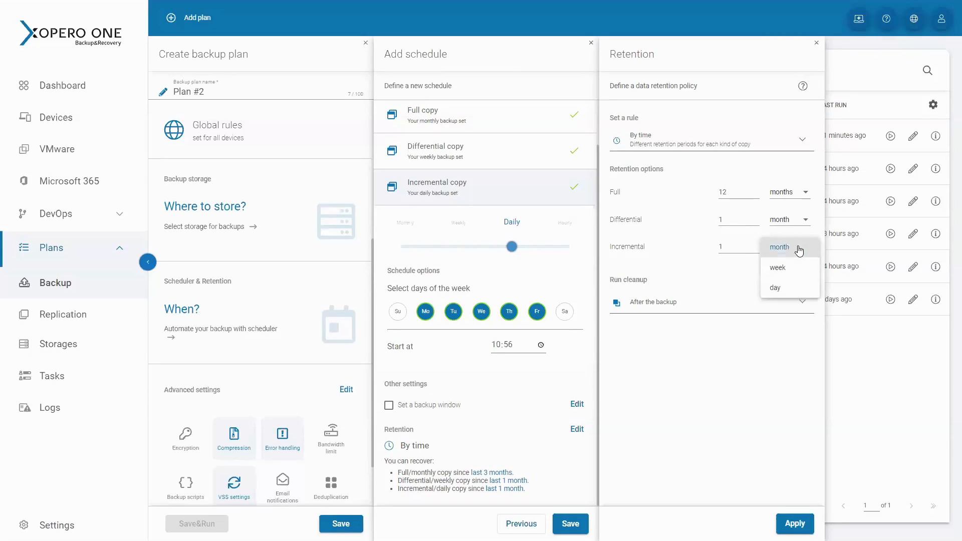
{"action": "left_click", "coordinate": [799, 268]}
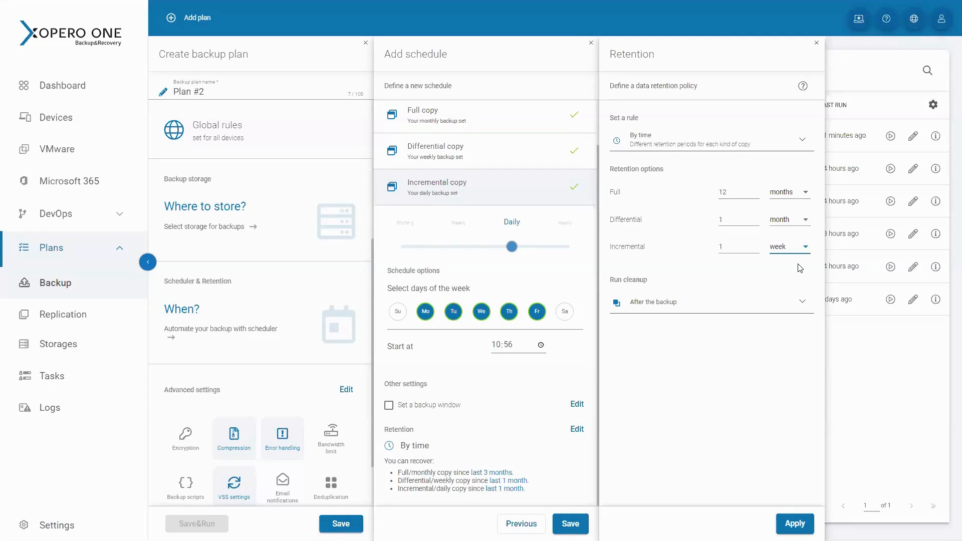
{"action": "left_click", "coordinate": [815, 46]}
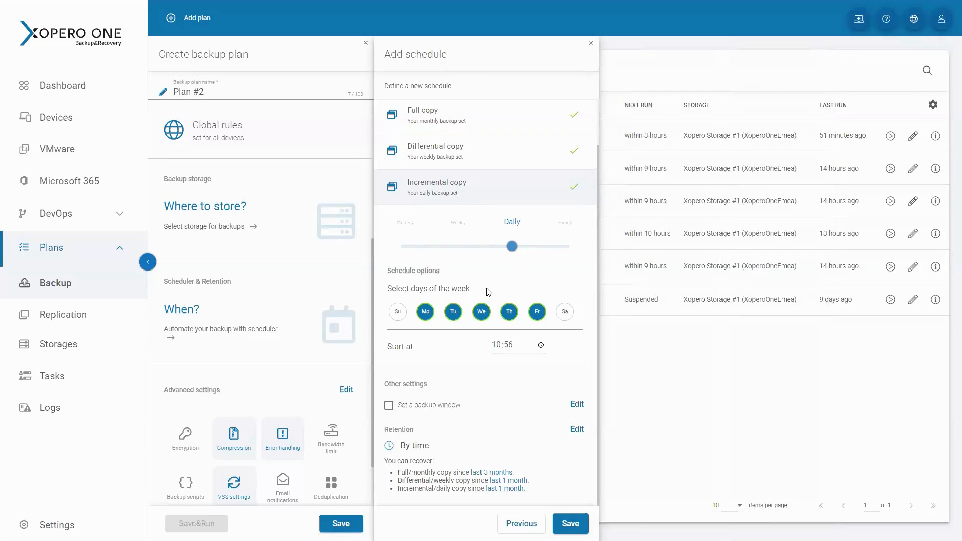
Save the schedule and turn on encryption at the Low (AES CBC 128) level in the plan's advanced settings
{"action": "left_click", "coordinate": [570, 522]}
{"action": "left_click", "coordinate": [346, 384]}
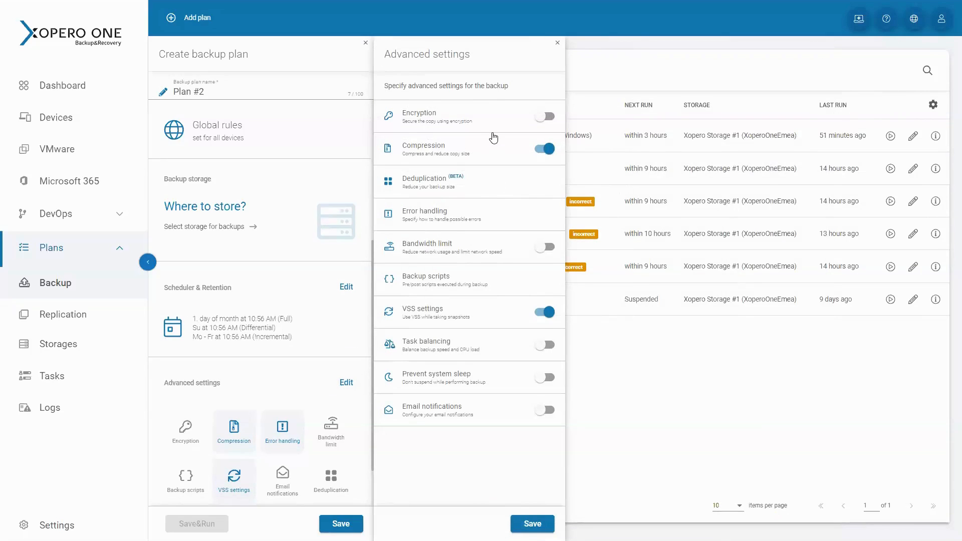
{"action": "left_click", "coordinate": [544, 118]}
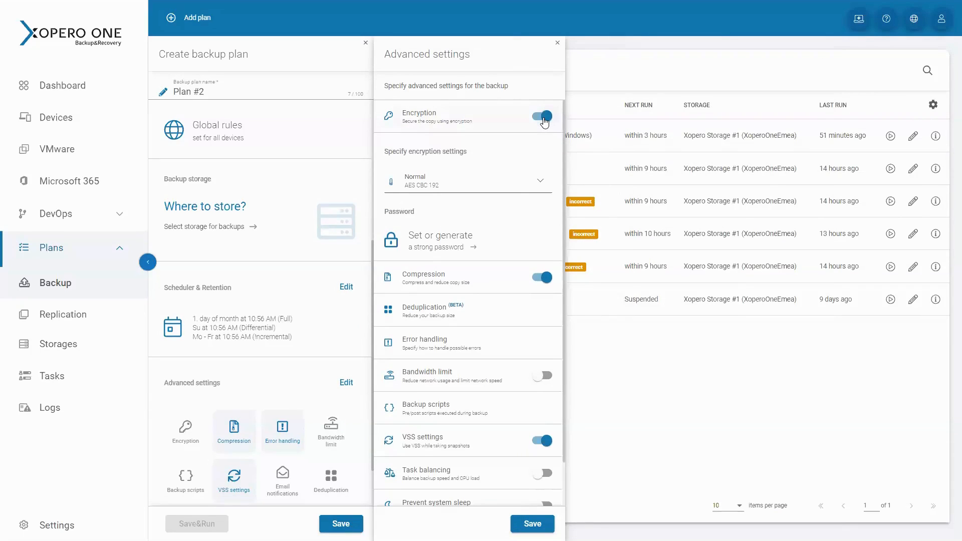
{"action": "left_click", "coordinate": [516, 195]}
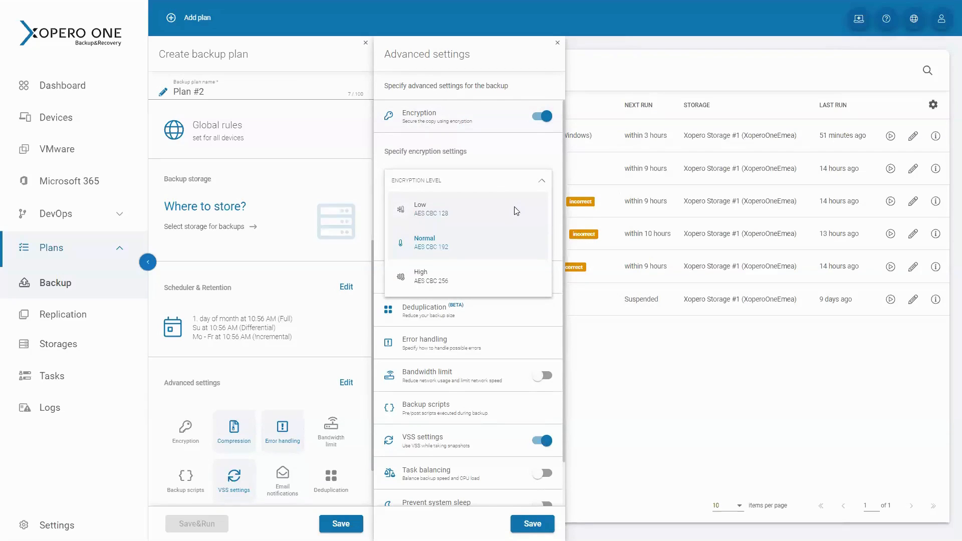
{"action": "left_click", "coordinate": [516, 212]}
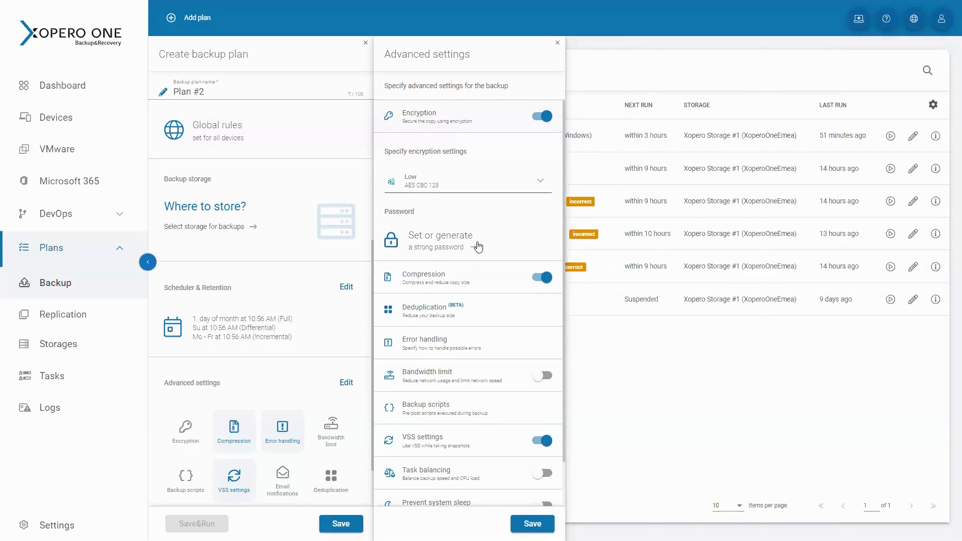
Examine the encryption password selection, the compression and deduplication options, and the remaining advanced backup settings
{"action": "left_click", "coordinate": [479, 247]}
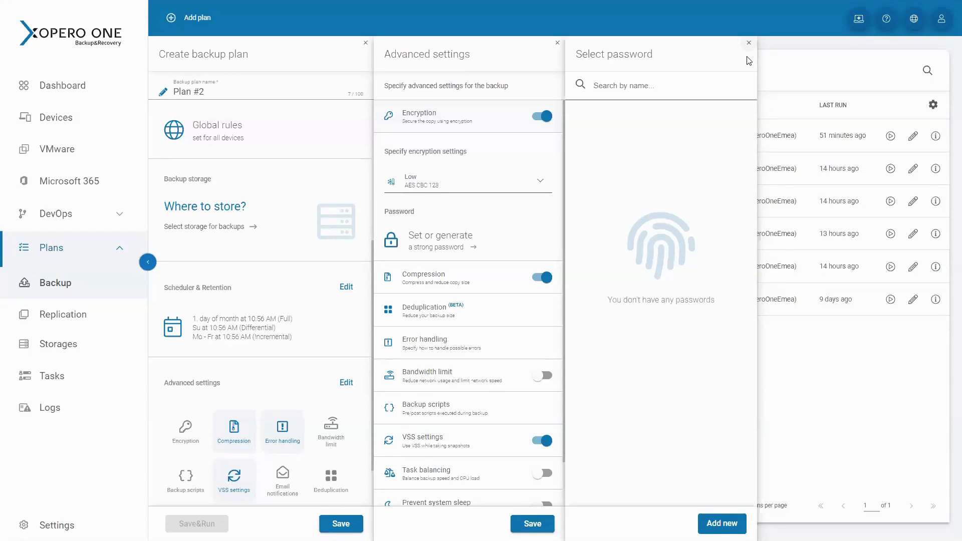
{"action": "left_click", "coordinate": [749, 43]}
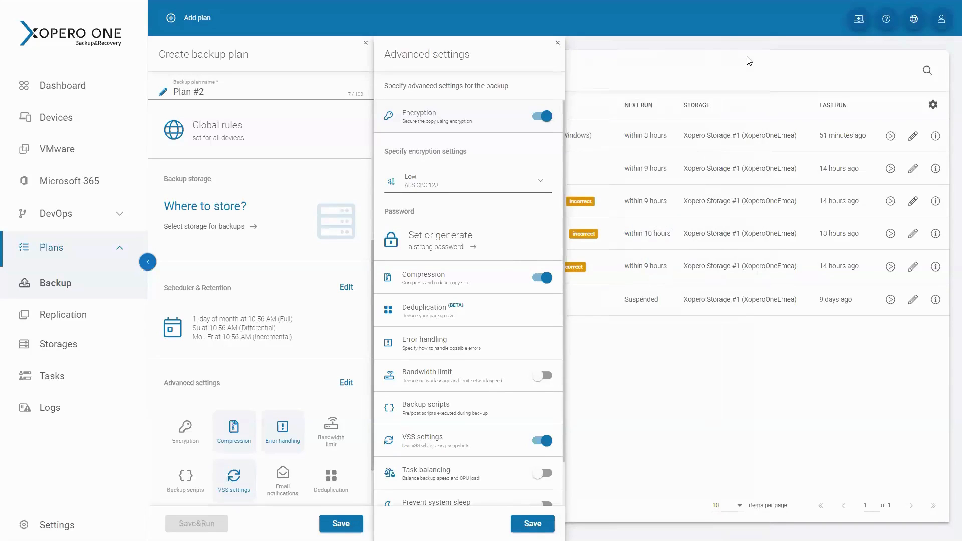
{"action": "left_click", "coordinate": [500, 278]}
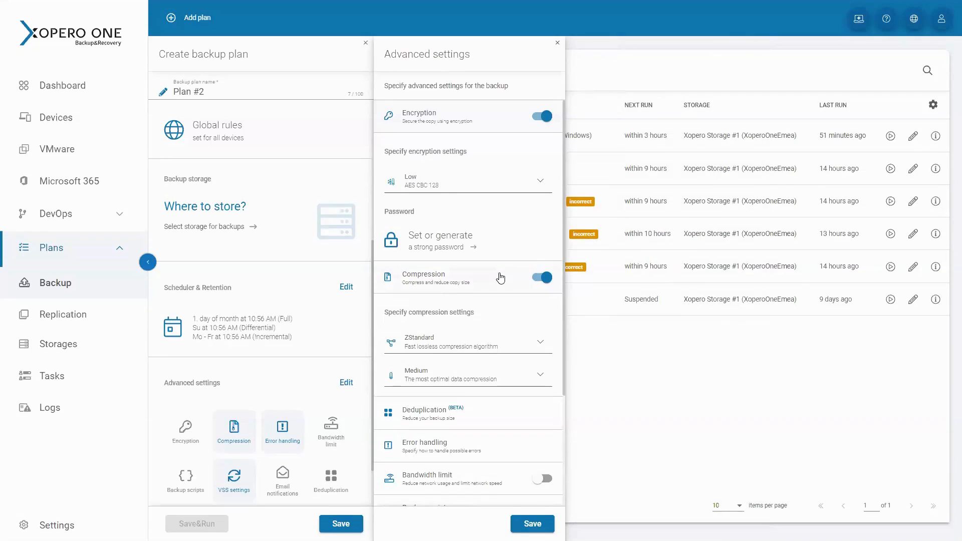
{"action": "left_click", "coordinate": [409, 284]}
{"action": "left_click", "coordinate": [424, 316]}
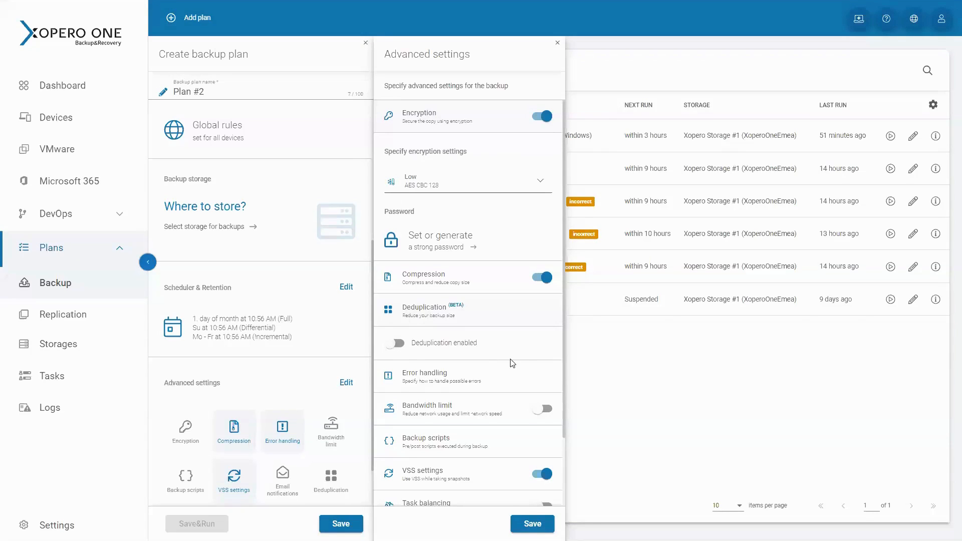
{"action": "scroll", "coordinate": [529, 365], "scroll_direction": "down", "scroll_amount": 3}
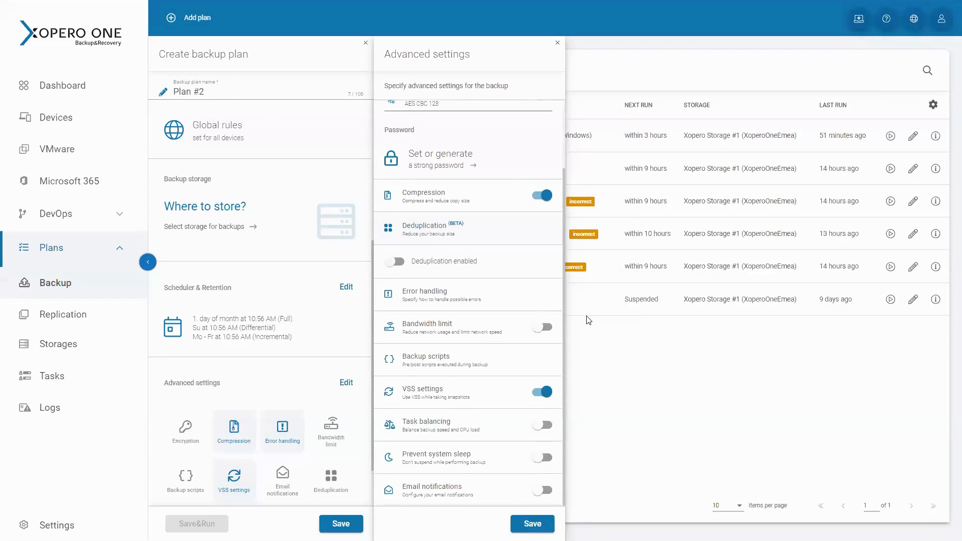
{"action": "left_click_drag", "start_coordinate": [545, 424], "coordinate": [587, 321]}
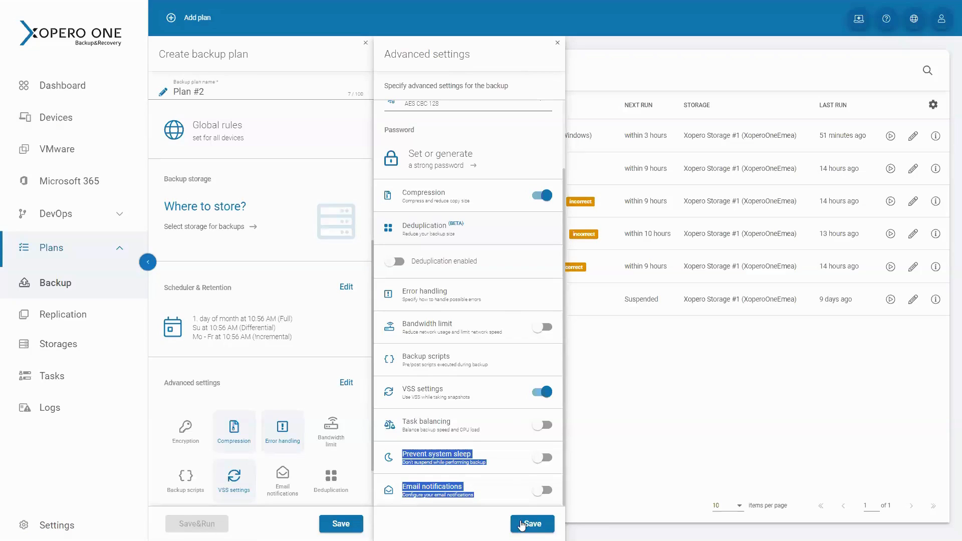
{"action": "left_click", "coordinate": [473, 536]}
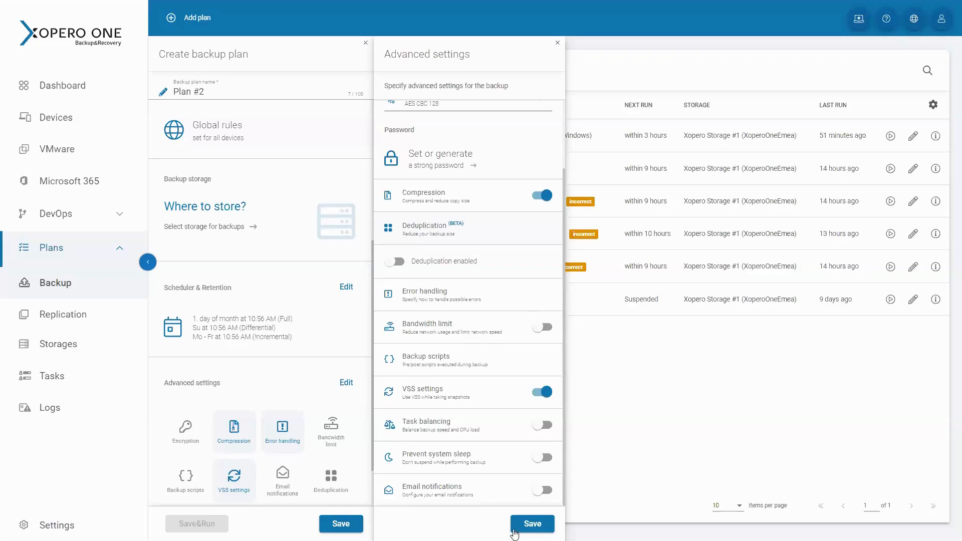
Save the advanced settings and save the new backup plan without running it
{"action": "left_click", "coordinate": [538, 527]}
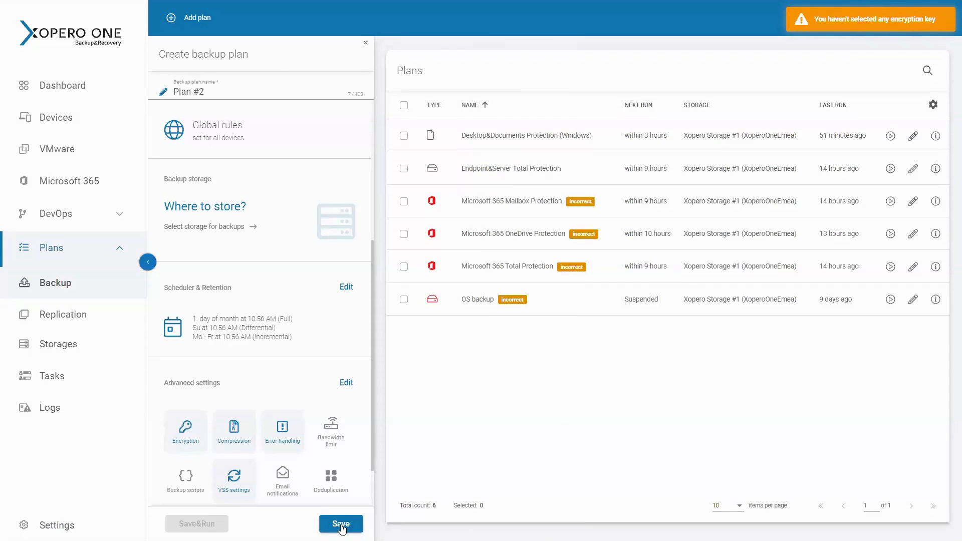
{"action": "scroll", "coordinate": [335, 445], "scroll_direction": "down", "scroll_amount": 1}
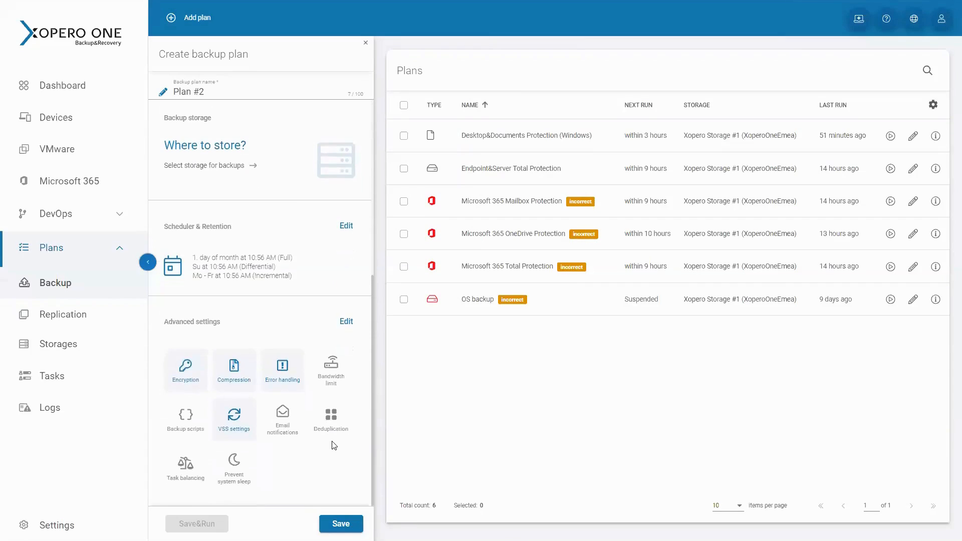
{"action": "left_click", "coordinate": [331, 525]}
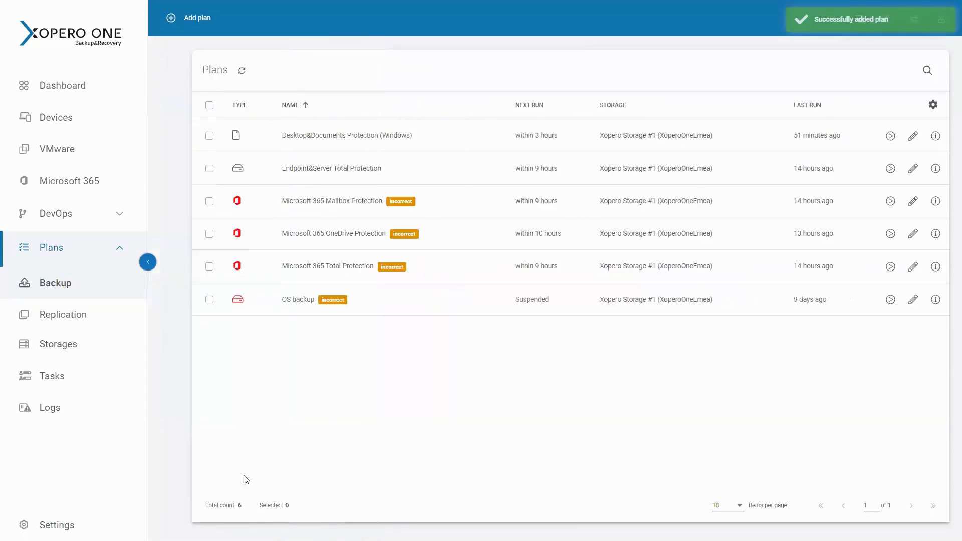
Open the Storages page to view the configured backup storages
{"action": "left_click", "coordinate": [80, 346]}
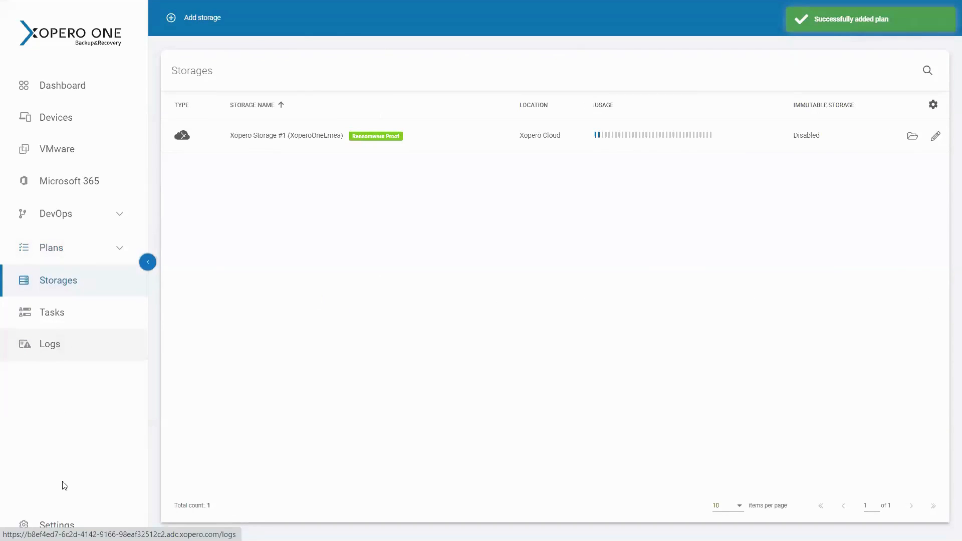
Turn on email notifications in the console settings and open the recipients section of their configuration
{"action": "left_click", "coordinate": [57, 526]}
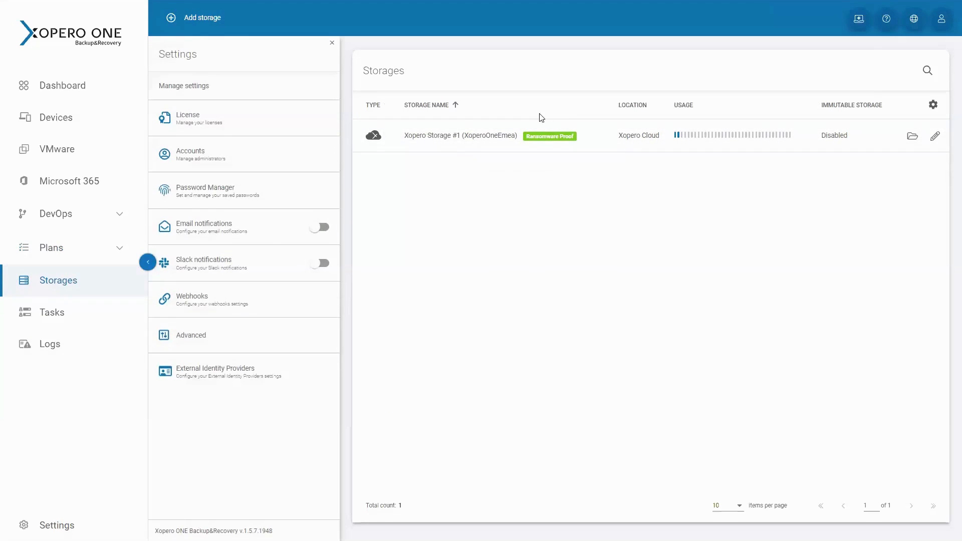
{"action": "mouse_move", "coordinate": [574, 137]}
{"action": "left_click", "coordinate": [328, 230]}
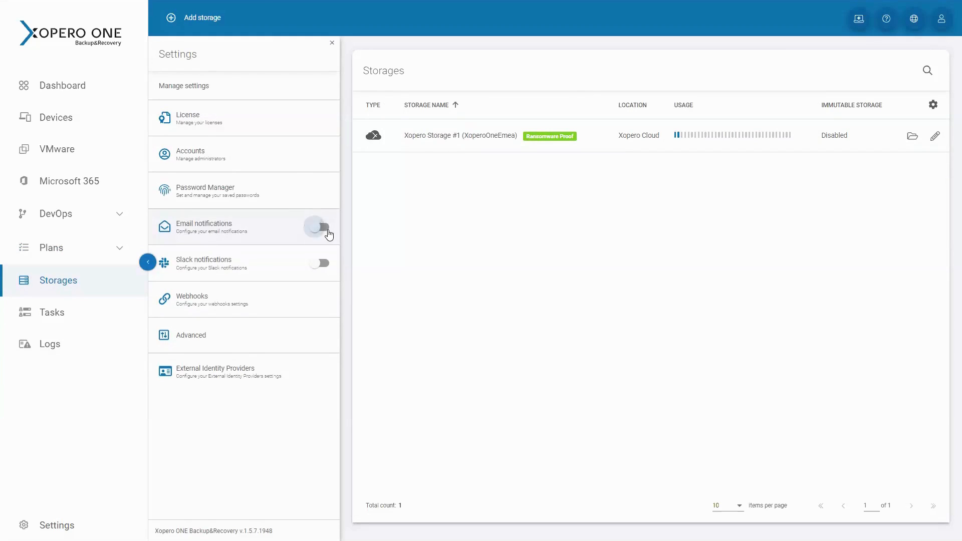
{"action": "left_click", "coordinate": [289, 230]}
{"action": "left_click", "coordinate": [426, 128]}
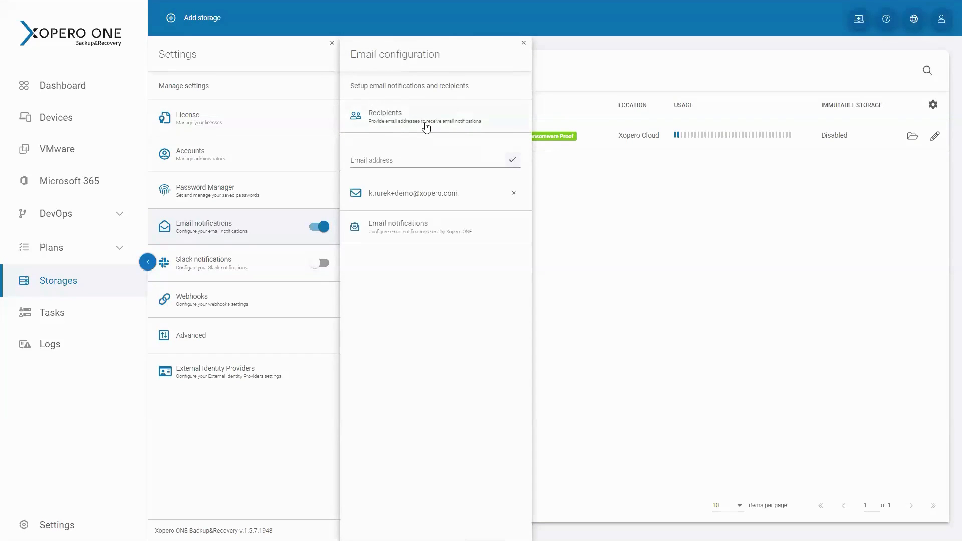
Expand the email notification options and examine the language, backup plan summary, restore verification, daily report and SLA report settings
{"action": "left_click", "coordinate": [431, 237]}
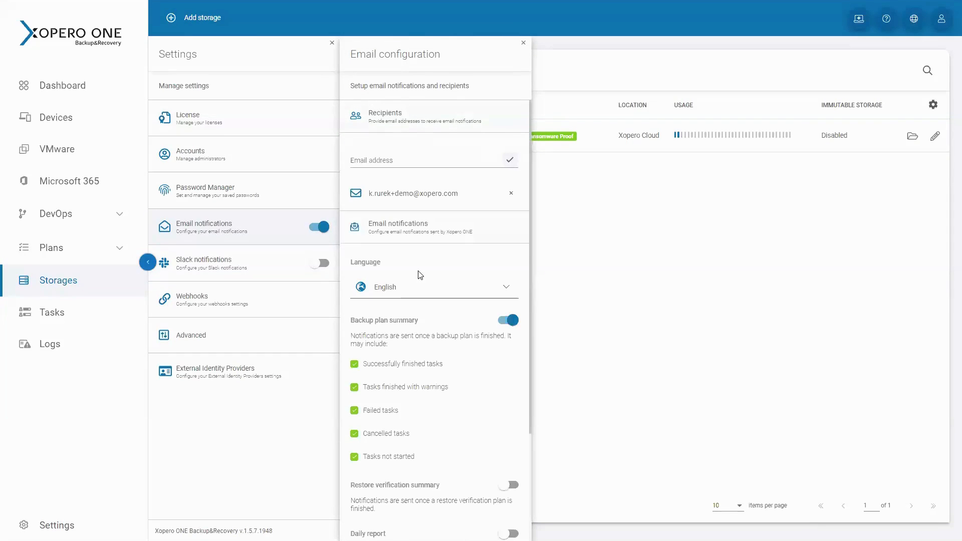
{"action": "left_click", "coordinate": [419, 284]}
{"action": "left_click", "coordinate": [454, 261]}
{"action": "scroll", "coordinate": [474, 396], "scroll_direction": "down", "scroll_amount": 2}
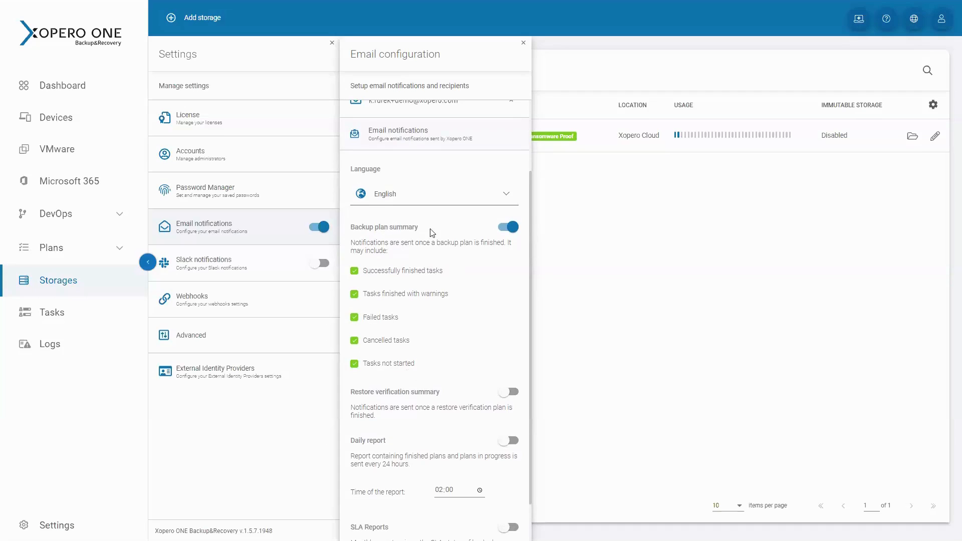
{"action": "scroll", "coordinate": [471, 365], "scroll_direction": "down", "scroll_amount": 1}
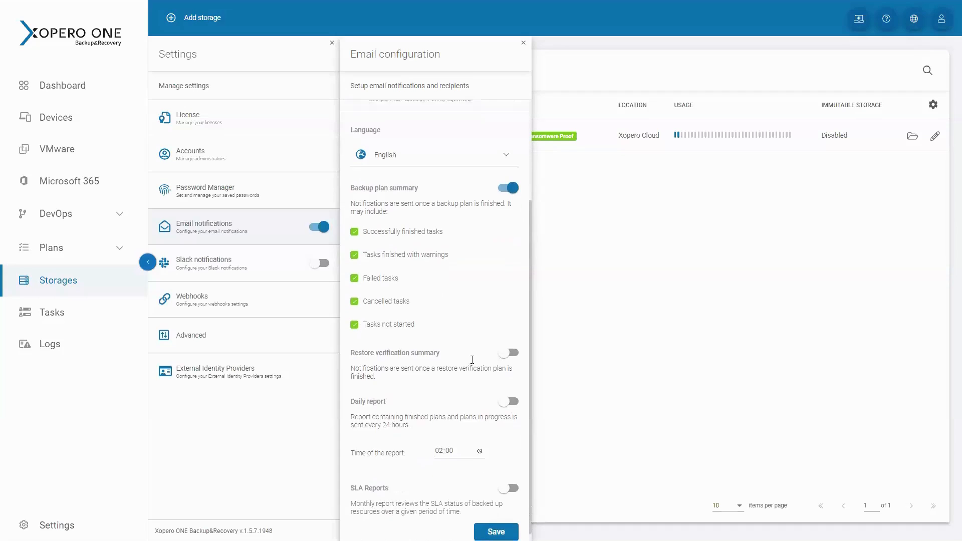
Save the email configuration with the daily report enabled and the backup plan summary disabled, and switch email notifications off
{"action": "left_click", "coordinate": [509, 399]}
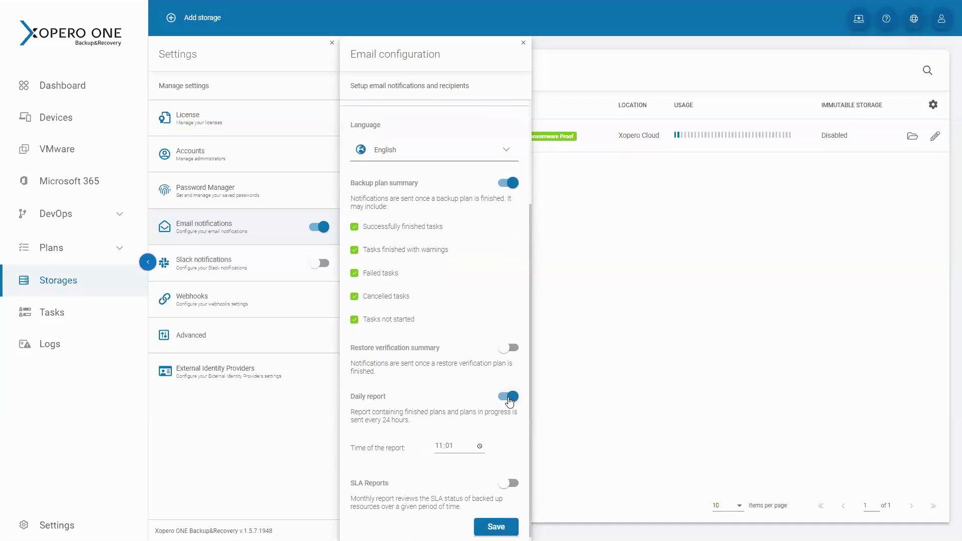
{"action": "left_click", "coordinate": [503, 184]}
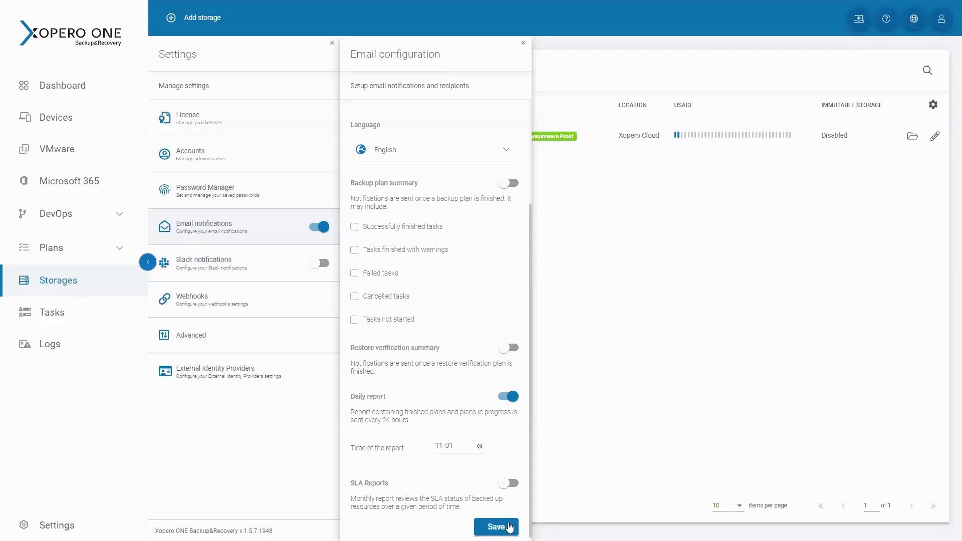
{"action": "left_click", "coordinate": [509, 528]}
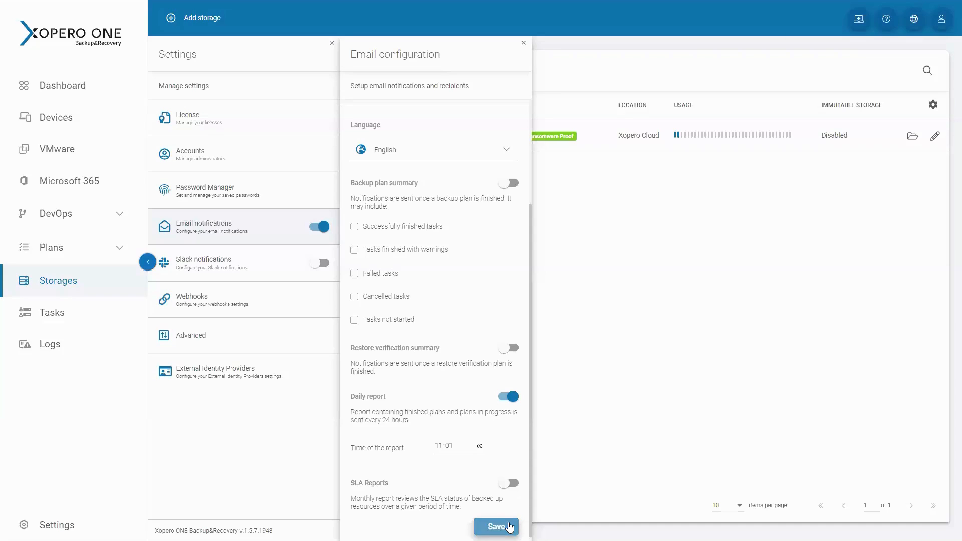
{"action": "left_click", "coordinate": [323, 227]}
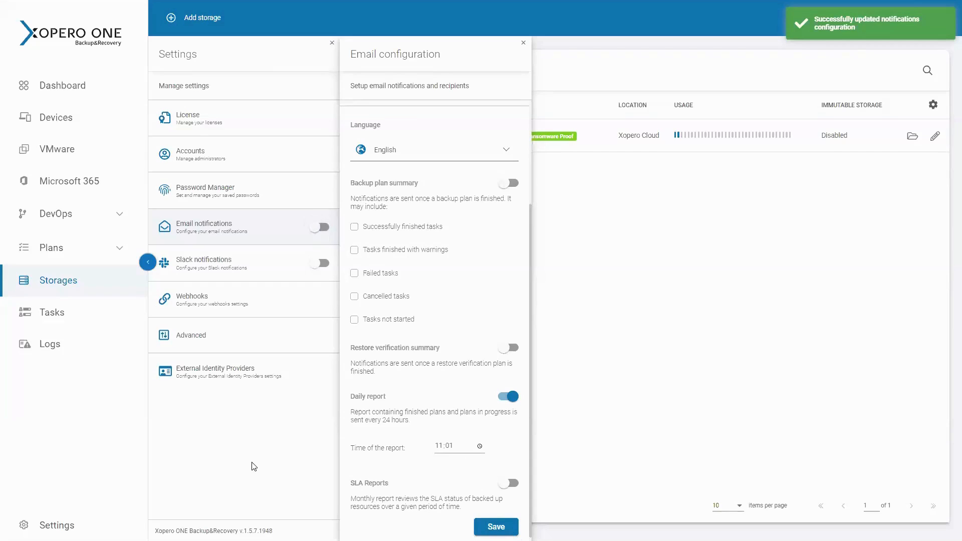